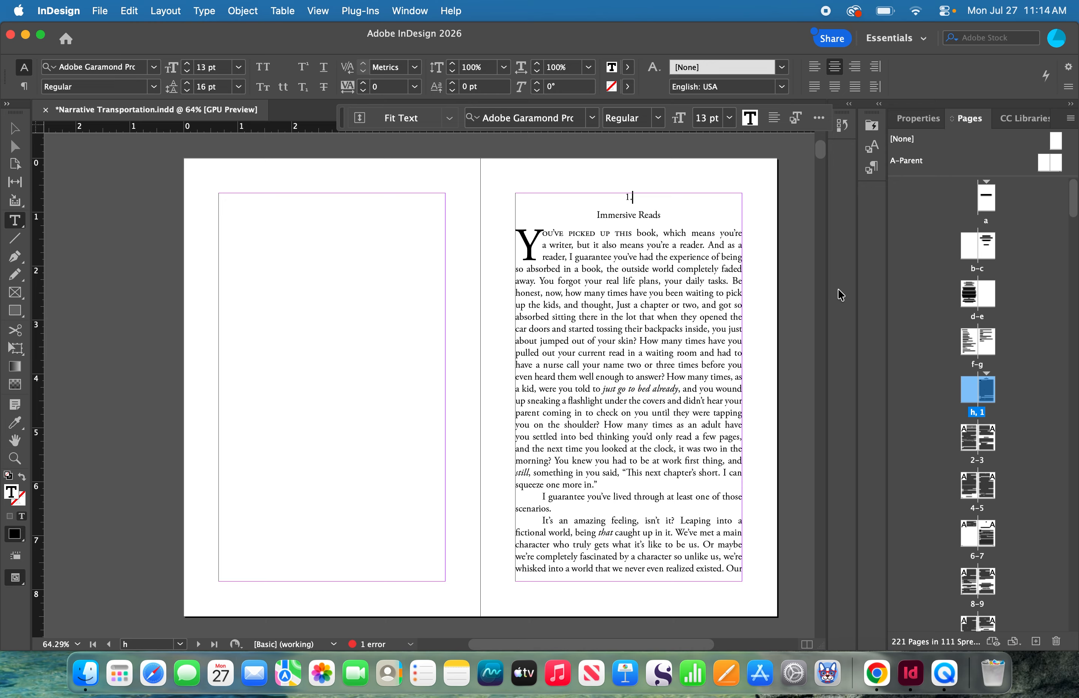
- Create a new paragraph style from the chapter number line "1." and name it Chapter Number
{"action": "left_click", "coordinate": [656, 192]}
{"action": "key", "text": "super+F11"}
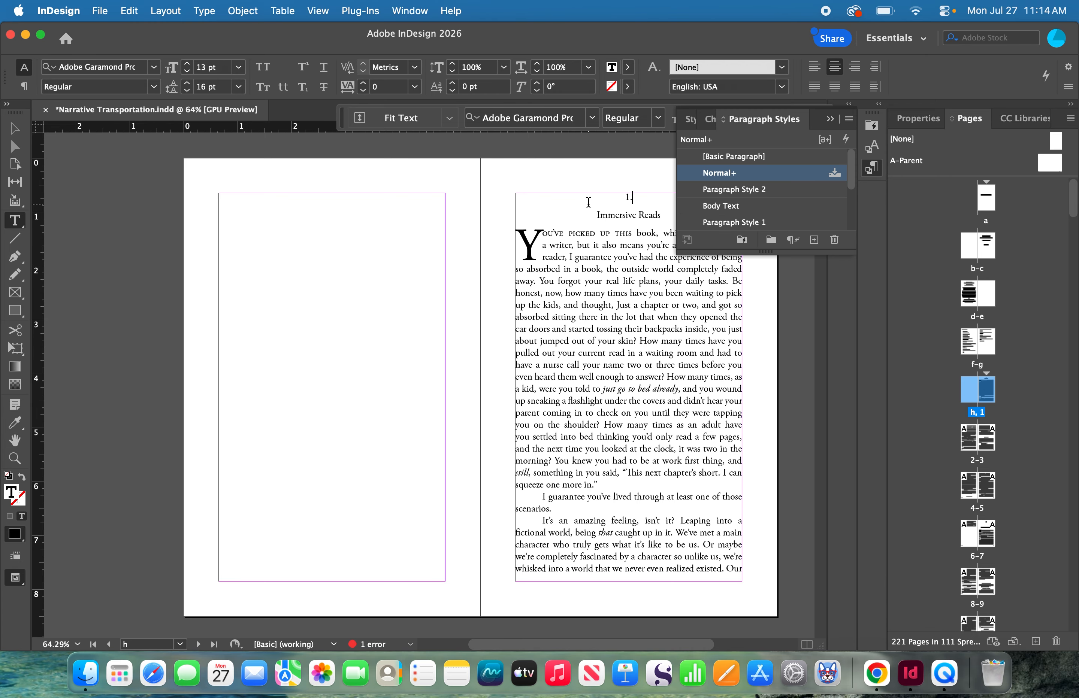
{"action": "left_click", "coordinate": [811, 241]}
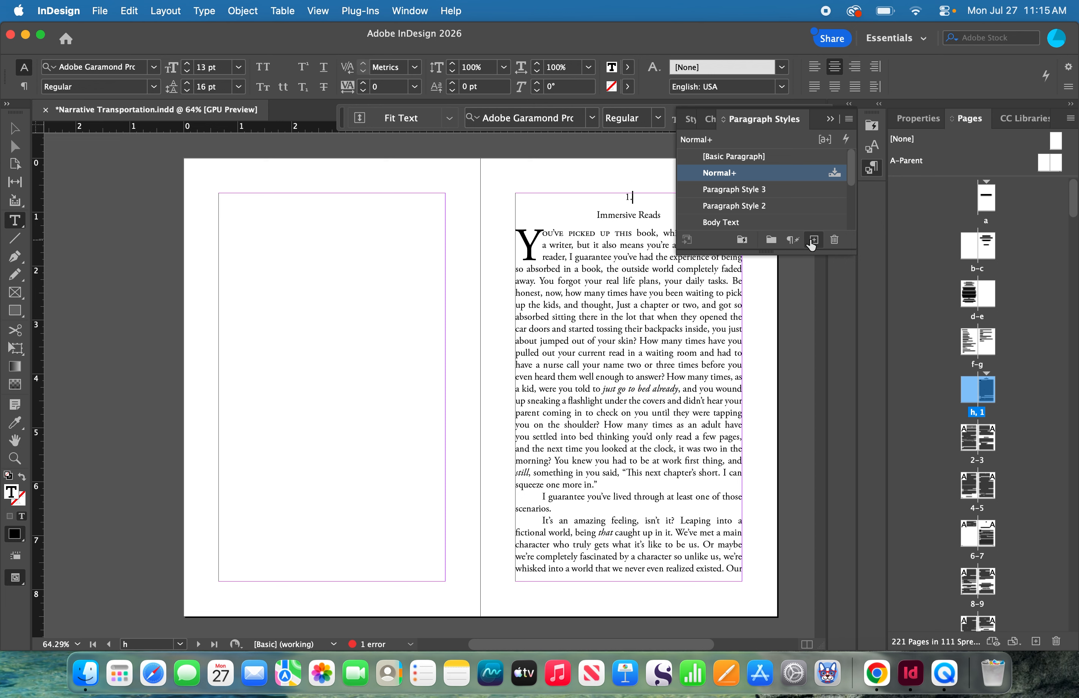
{"action": "right_click", "coordinate": [753, 194]}
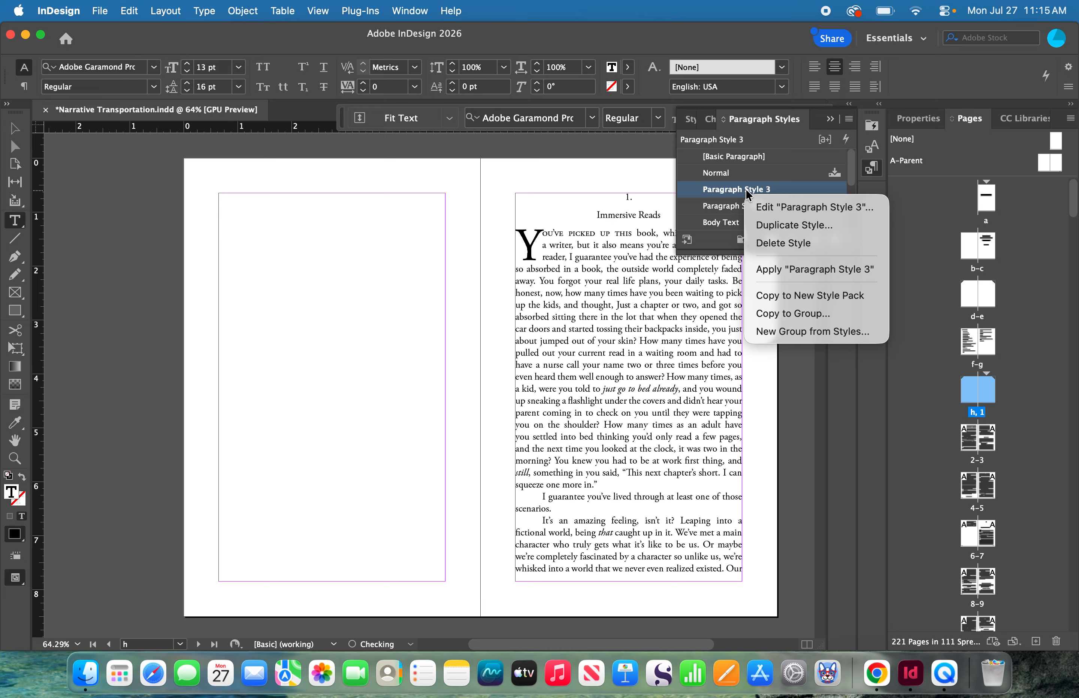
{"action": "left_click", "coordinate": [775, 207]}
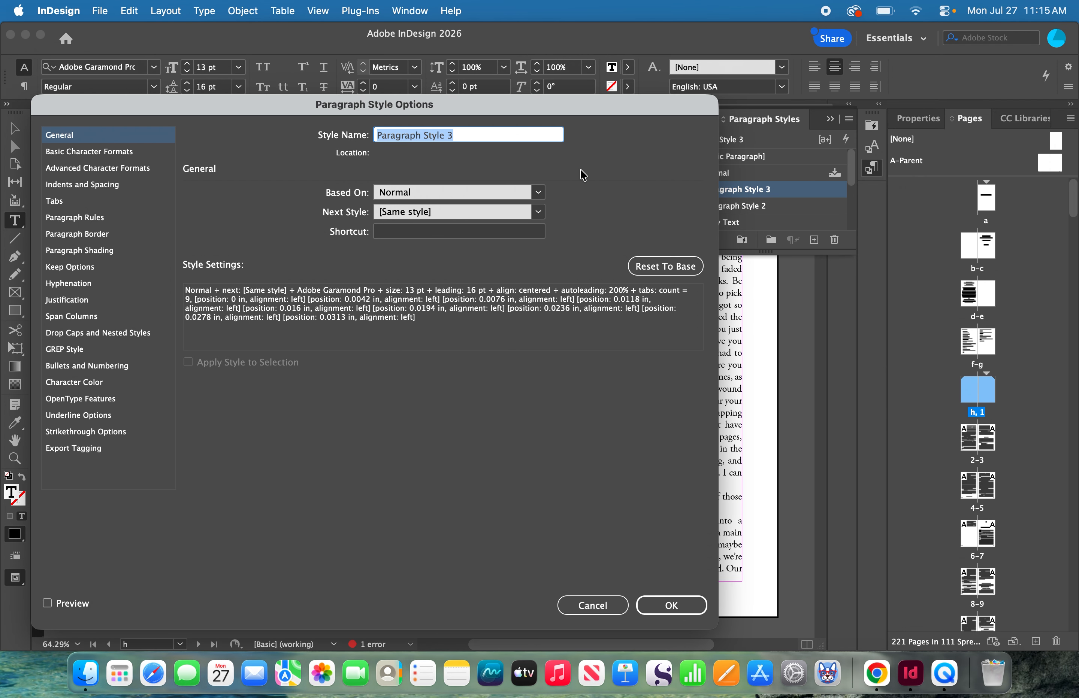
{"action": "key", "text": "BackSpace"}
{"action": "type", "text": "Ch"}
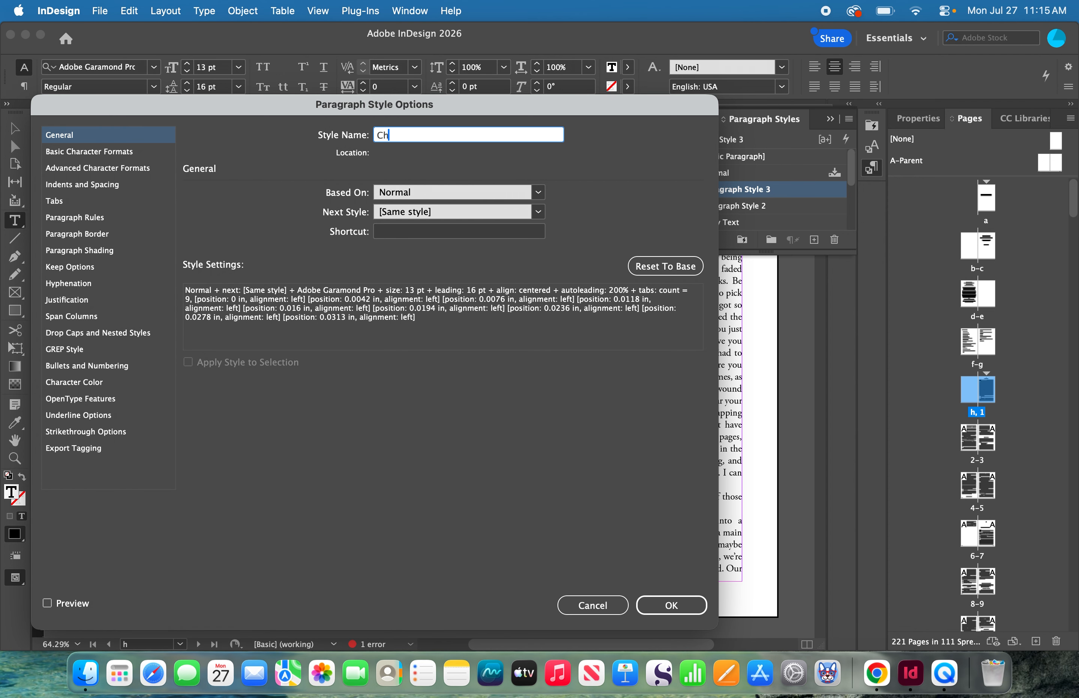
{"action": "type", "text": "apter Number"}
- Set the Chapter Number style's font to Novantique Serif, Bold, at 24 pt
{"action": "left_click", "coordinate": [93, 156]}
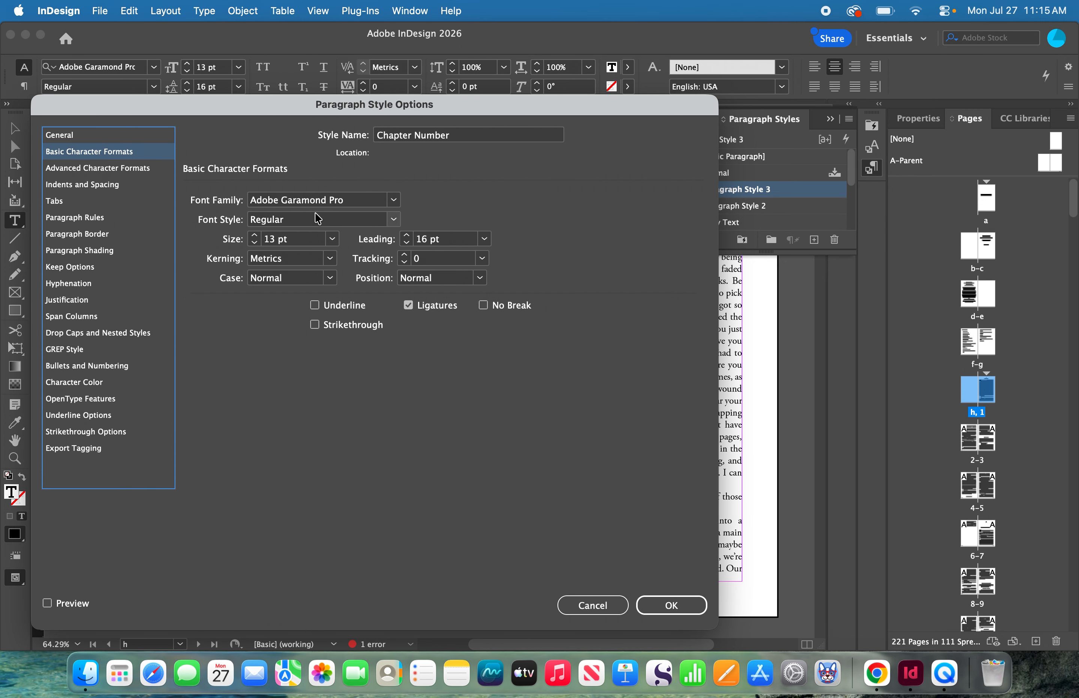
{"action": "left_click", "coordinate": [358, 203]}
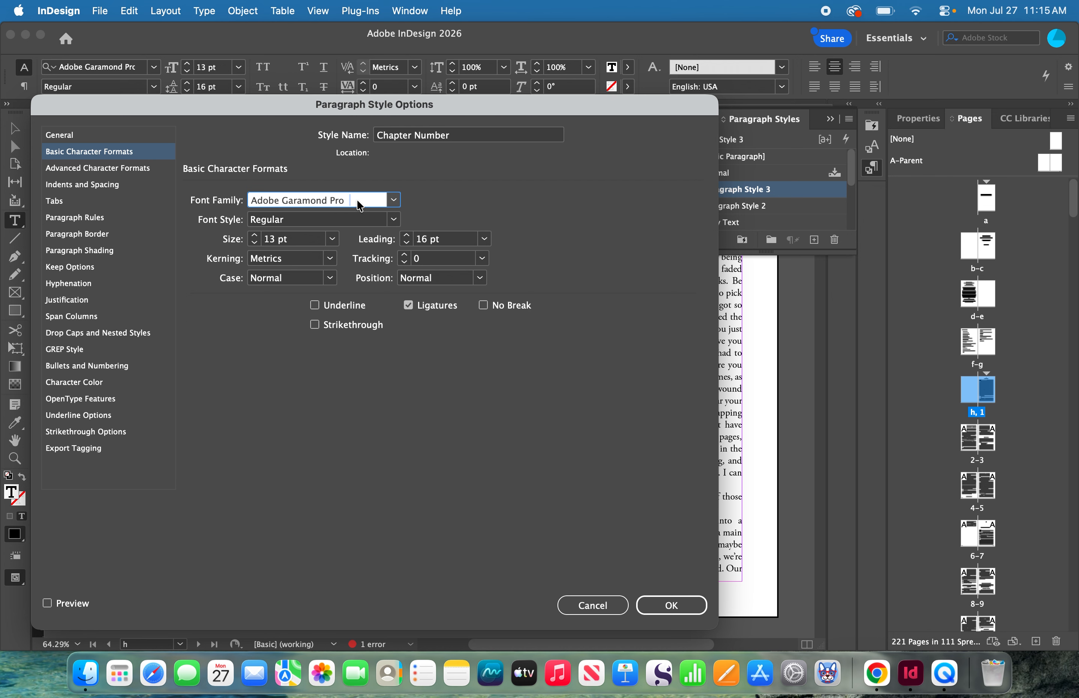
{"action": "key", "text": "super+a"}
{"action": "key", "text": "BackSpace"}
{"action": "type", "text": "No"}
{"action": "left_click", "coordinate": [397, 222]}
{"action": "left_click", "coordinate": [279, 298]}
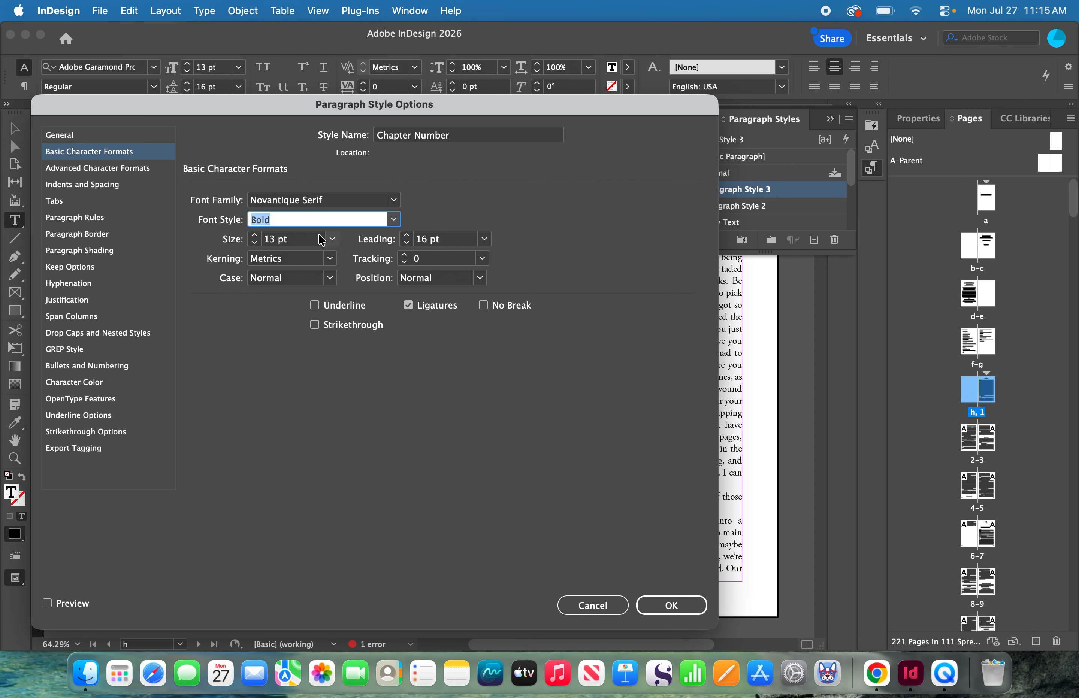
{"action": "left_click", "coordinate": [332, 239]}
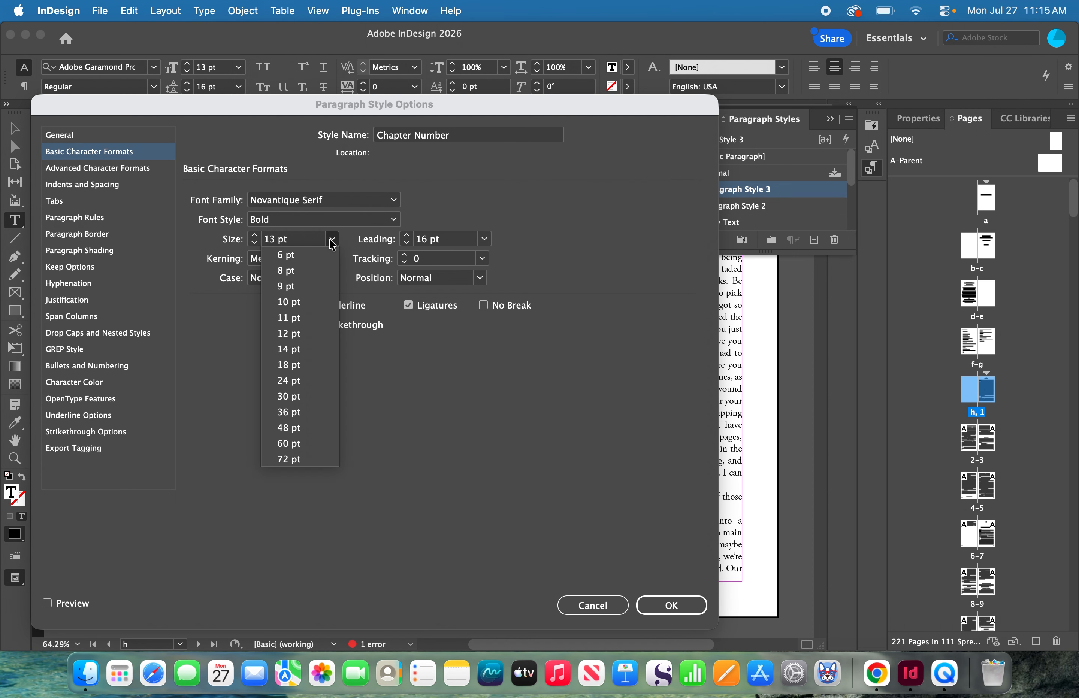
{"action": "left_click", "coordinate": [310, 384]}
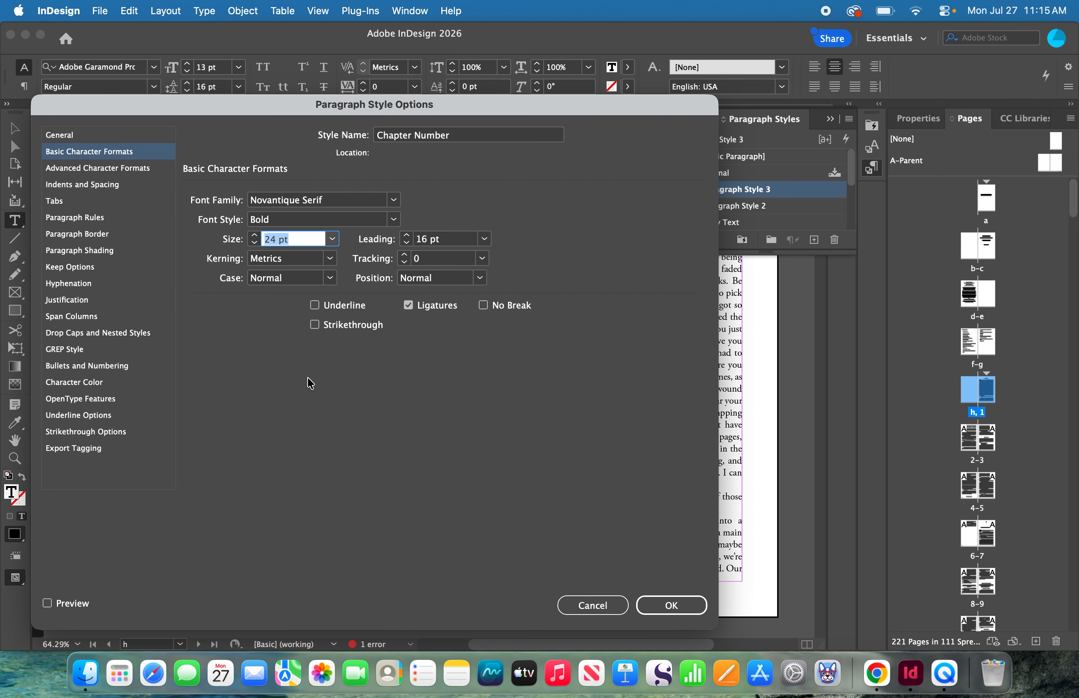
- Set the Chapter Number style's space before and space after to 0.5 in, and save the style
{"action": "left_click", "coordinate": [112, 190]}
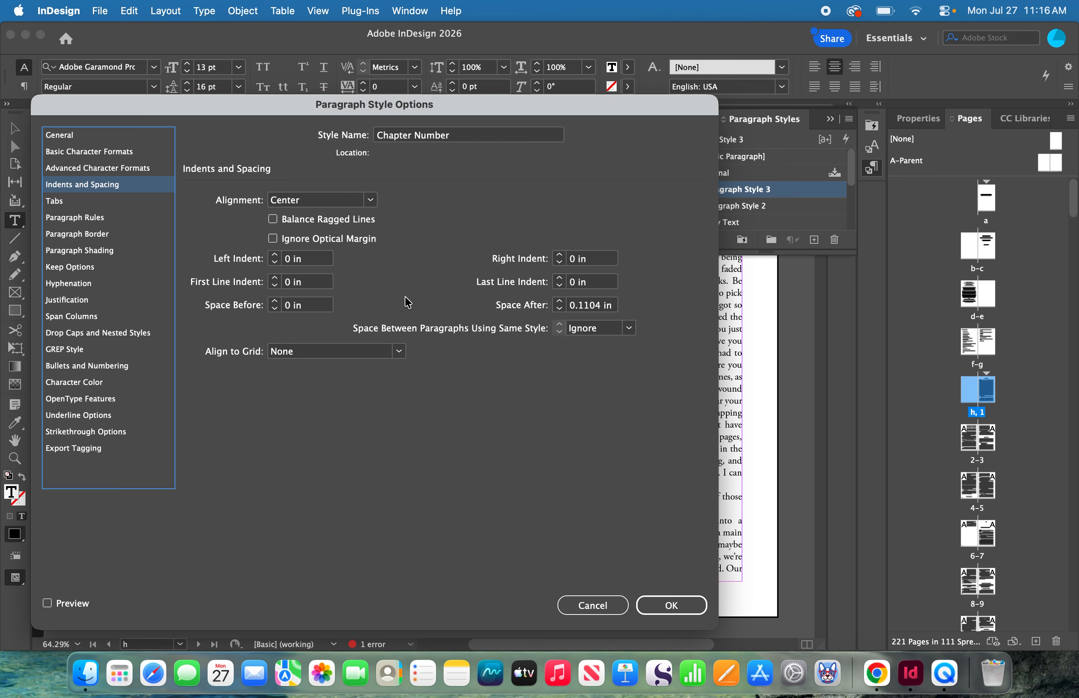
{"action": "left_click", "coordinate": [289, 305]}
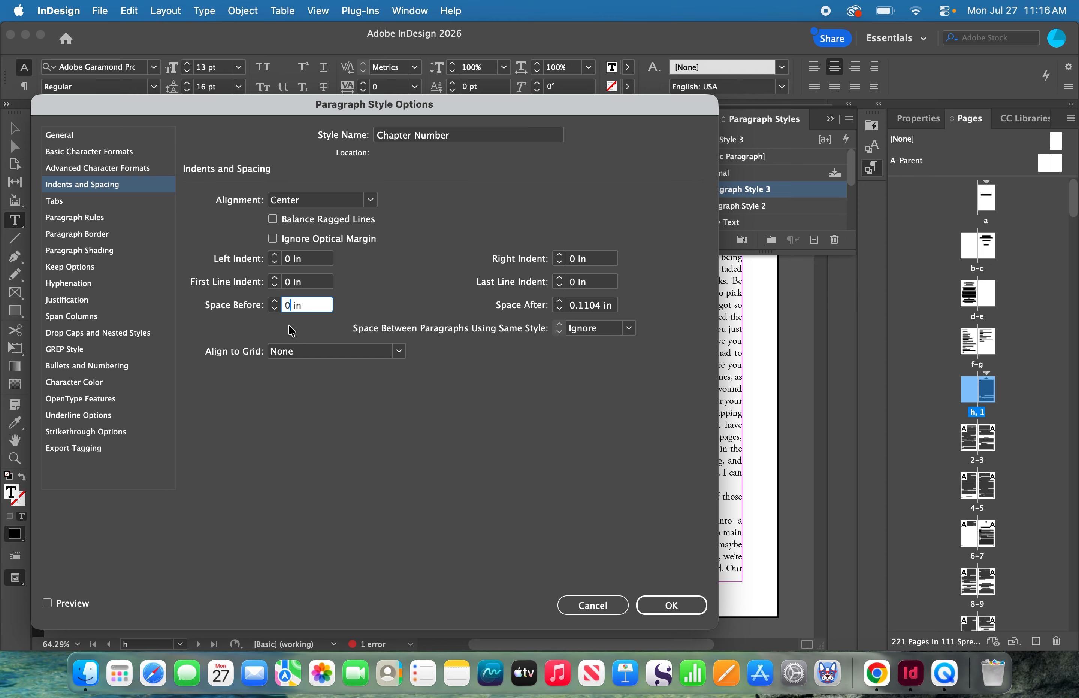
{"action": "type", "text": ".5"}
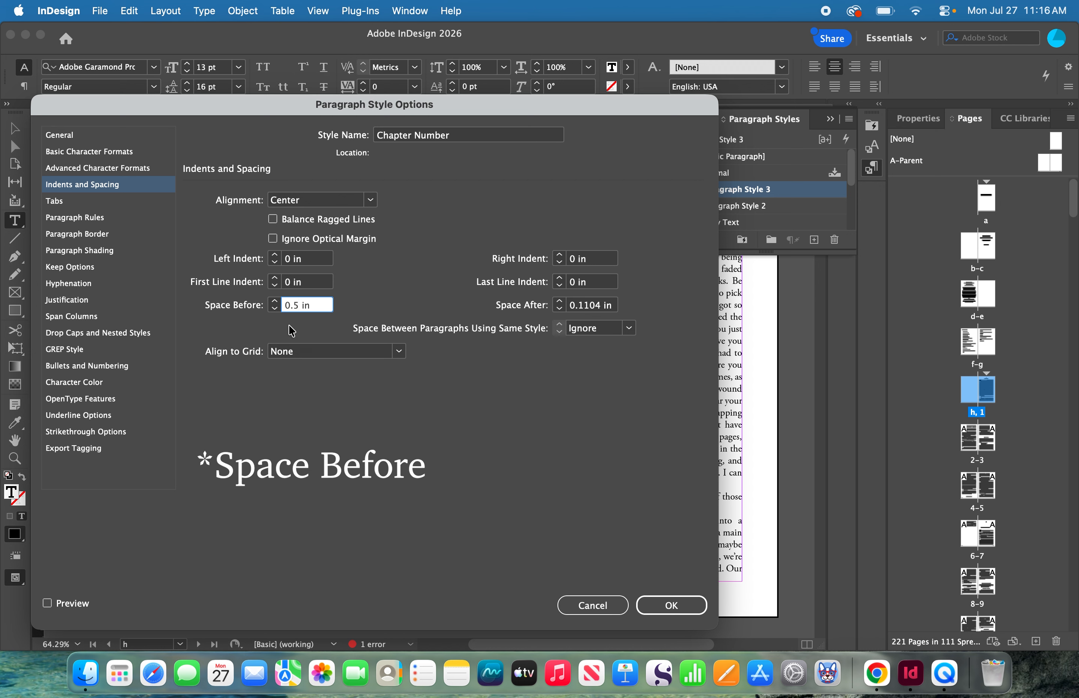
{"action": "left_click", "coordinate": [602, 311]}
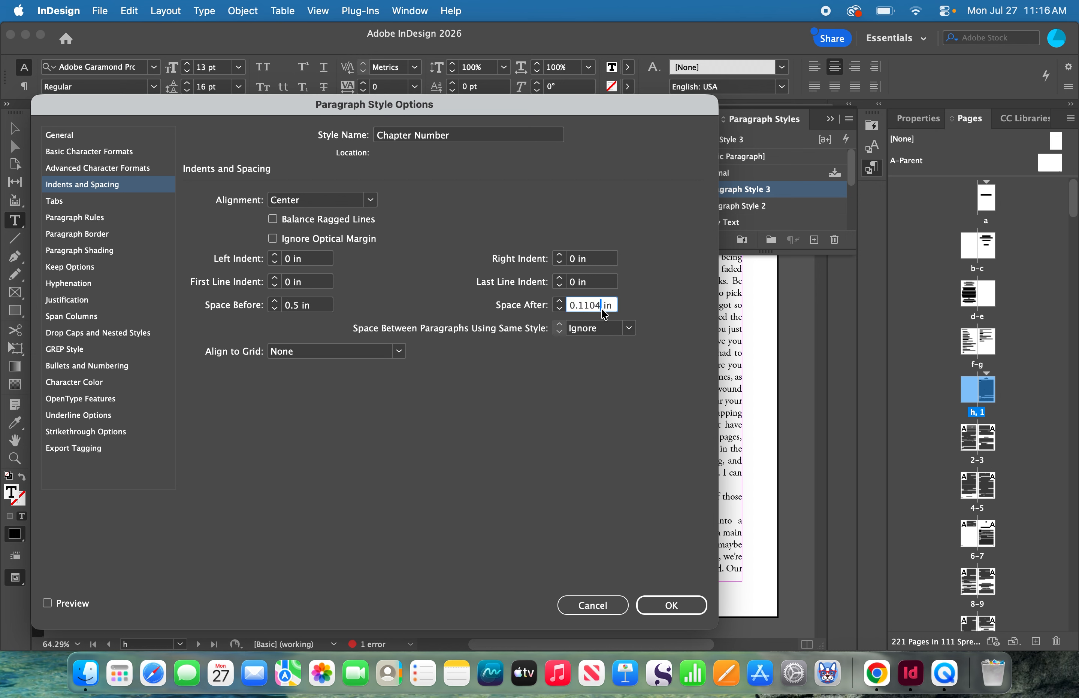
{"action": "left_click_drag", "start_coordinate": [601, 309], "coordinate": [585, 310]}
{"action": "key", "text": "BackSpace"}
{"action": "key", "text": "BackSpace"}
{"action": "type", "text": "5"}
{"action": "left_click", "coordinate": [657, 608]}
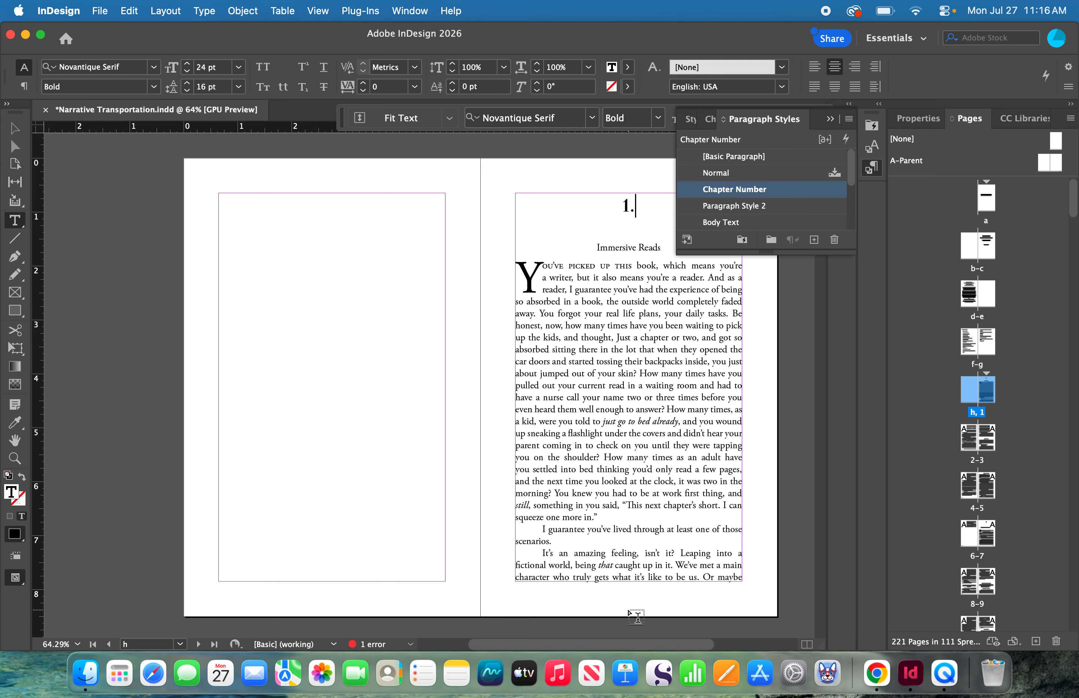
- Inspect the text frames on the chapter 1 opening page and on the spread that follows it
{"action": "left_click_drag", "start_coordinate": [592, 646], "coordinate": [617, 646]}
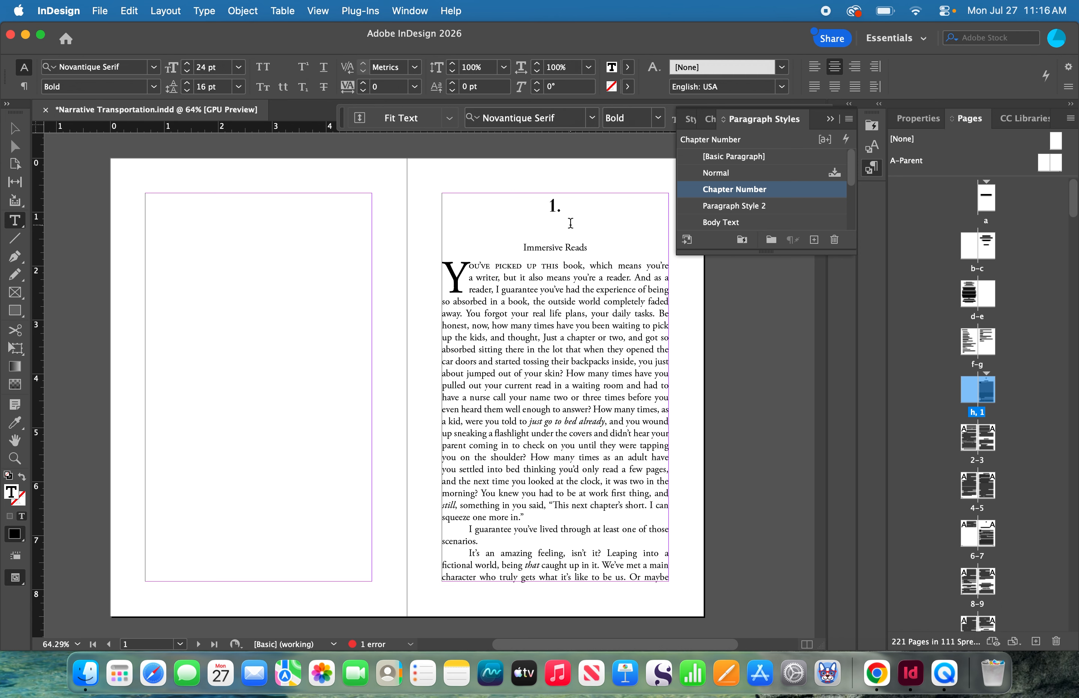
{"action": "left_click", "coordinate": [554, 207]}
{"action": "left_click", "coordinate": [14, 128]}
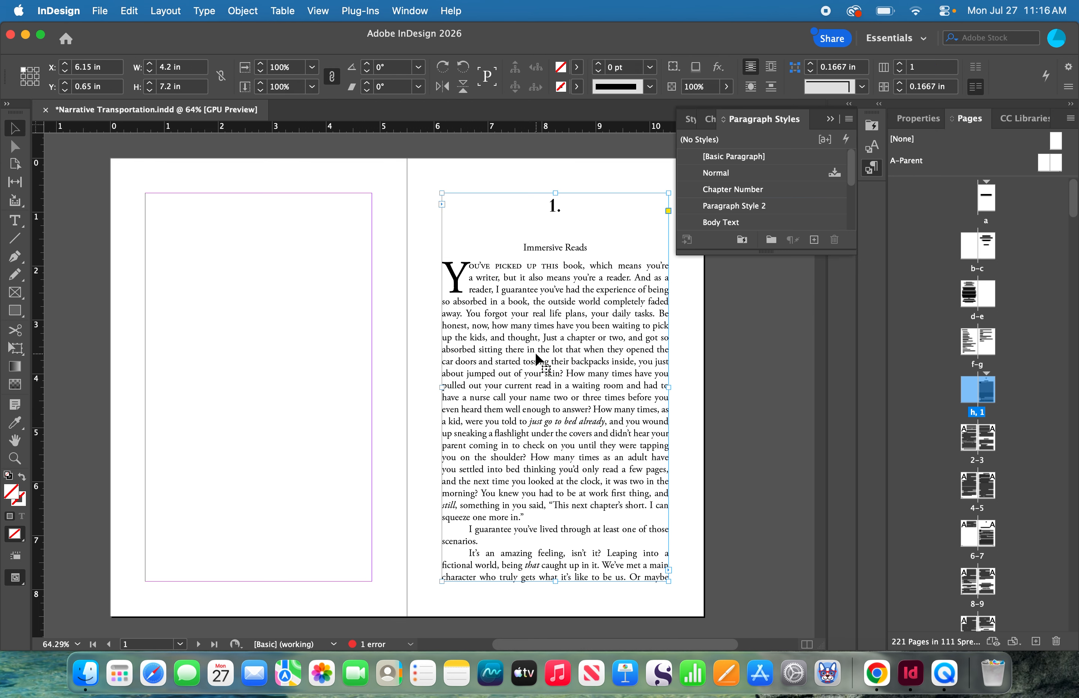
{"action": "scroll", "coordinate": [537, 399], "scroll_direction": "down", "scroll_amount": 2}
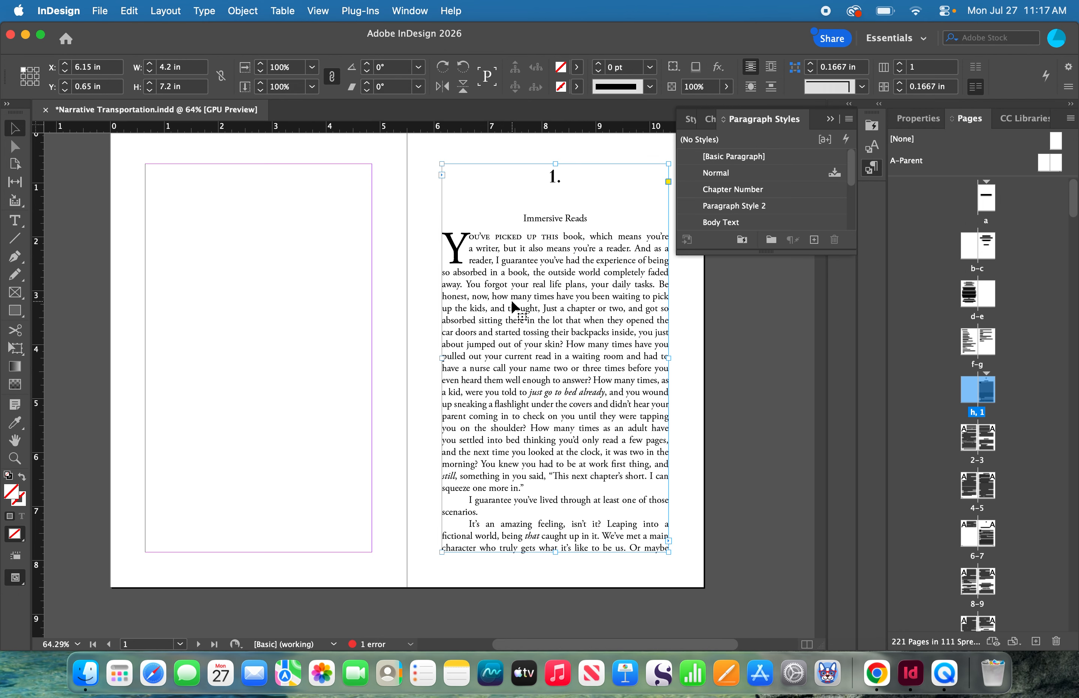
{"action": "scroll", "coordinate": [509, 366], "scroll_direction": "down", "scroll_amount": 10}
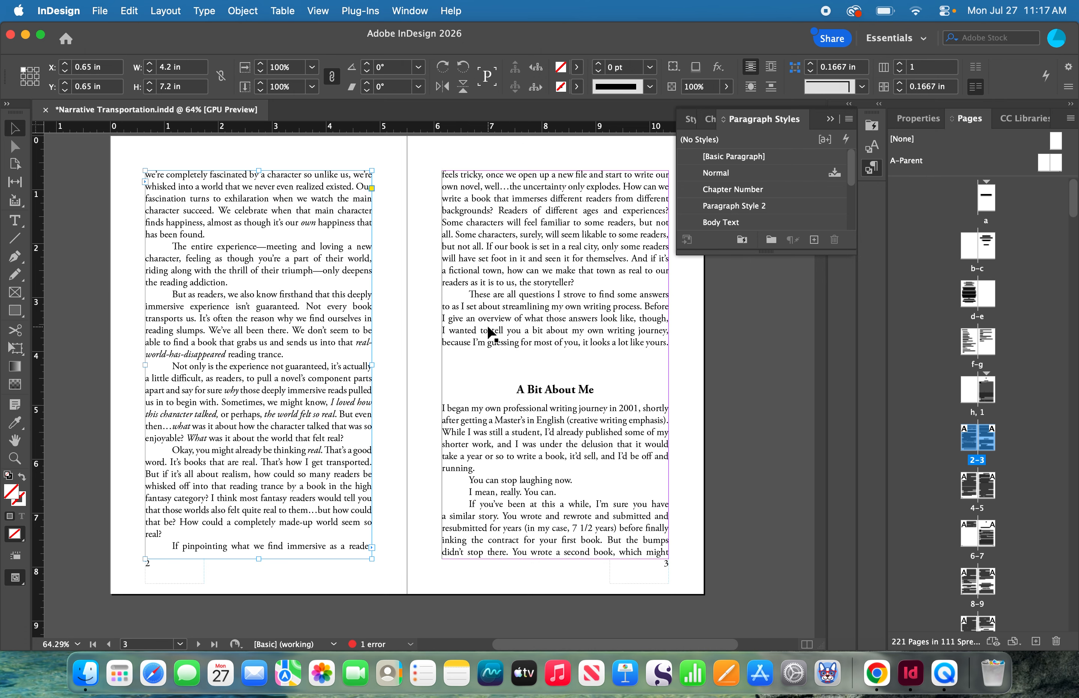
{"action": "left_click", "coordinate": [207, 328]}
{"action": "scroll", "coordinate": [475, 344], "scroll_direction": "up", "scroll_amount": 8}
{"action": "scroll", "coordinate": [475, 345], "scroll_direction": "up", "scroll_amount": 5}
{"action": "left_click", "coordinate": [502, 390]}
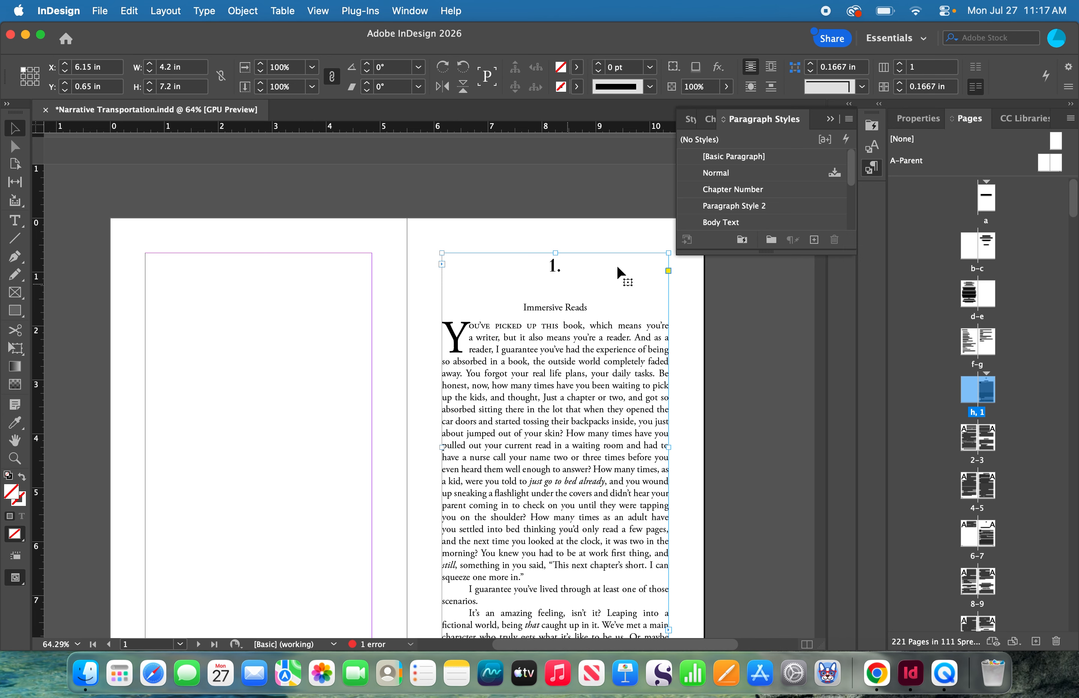
- Edit the Chapter Number style so its space before and space after are both 0 in
{"action": "right_click", "coordinate": [753, 197]}
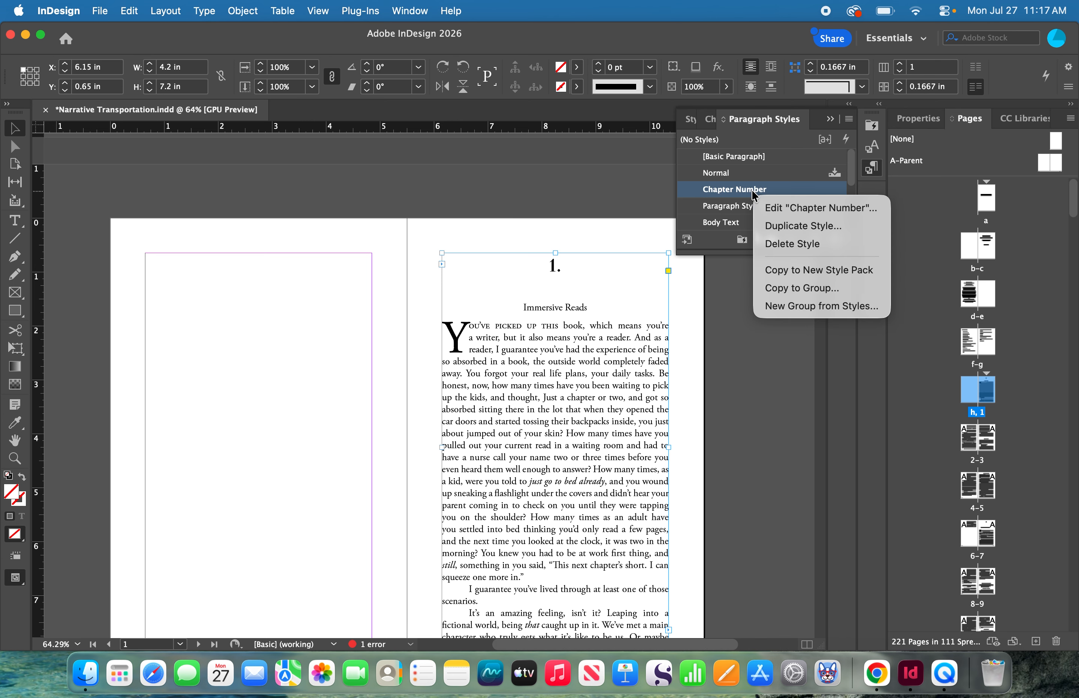
{"action": "left_click", "coordinate": [767, 209]}
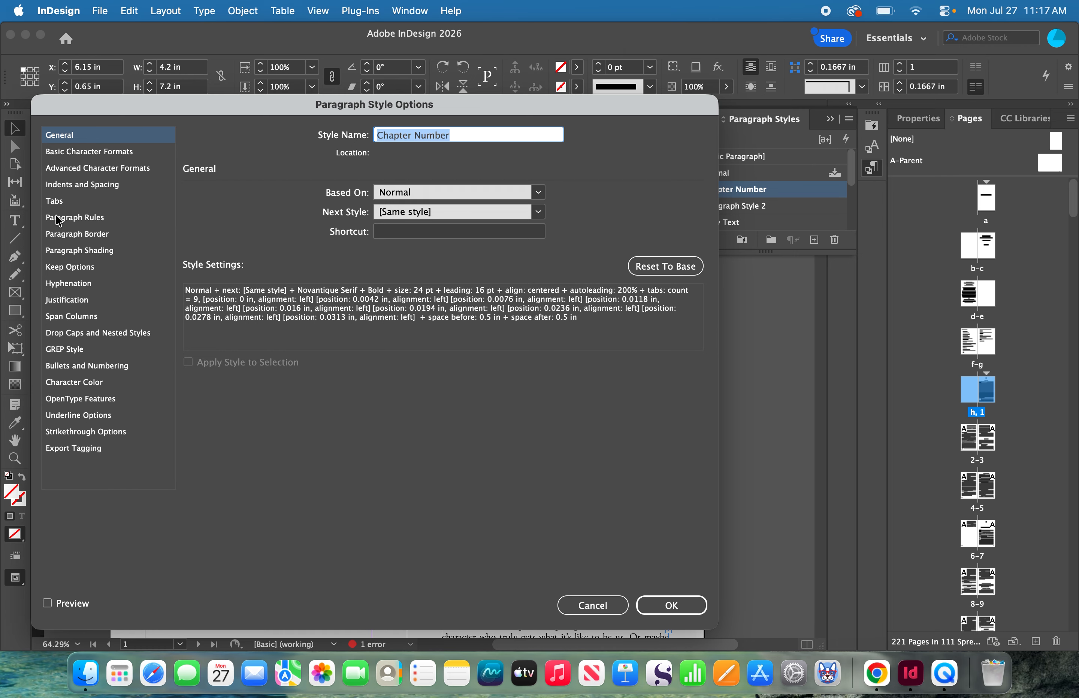
{"action": "left_click", "coordinate": [71, 190]}
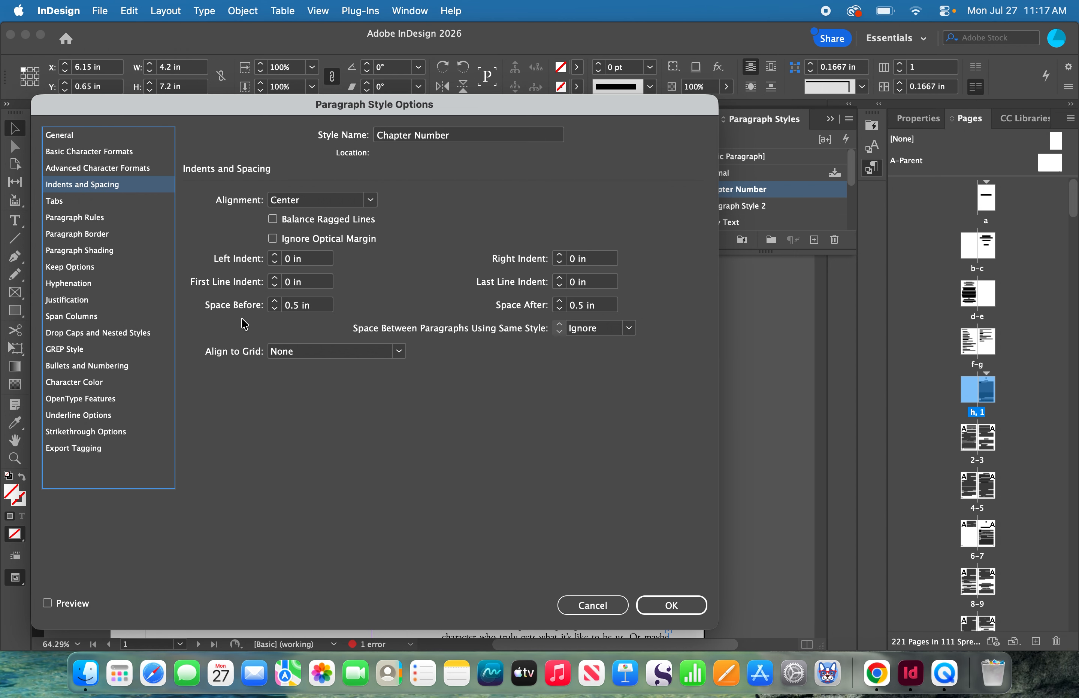
{"action": "left_click", "coordinate": [300, 310]}
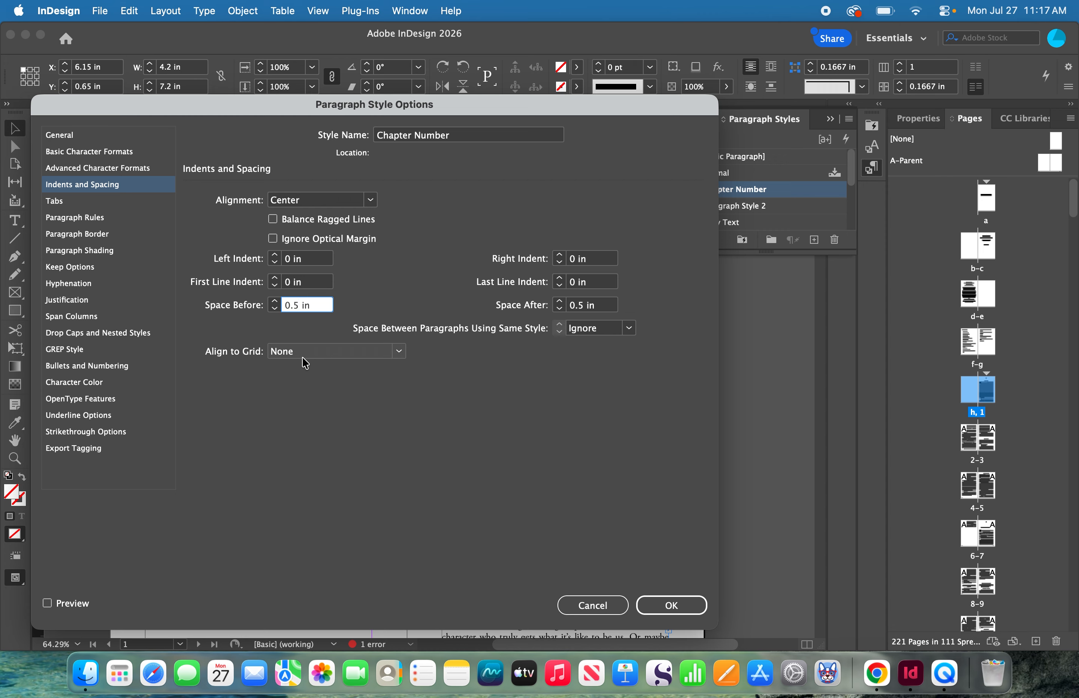
{"action": "key", "text": "BackSpace"}
{"action": "key", "text": "BackSpace"}
{"action": "left_click", "coordinate": [584, 305]}
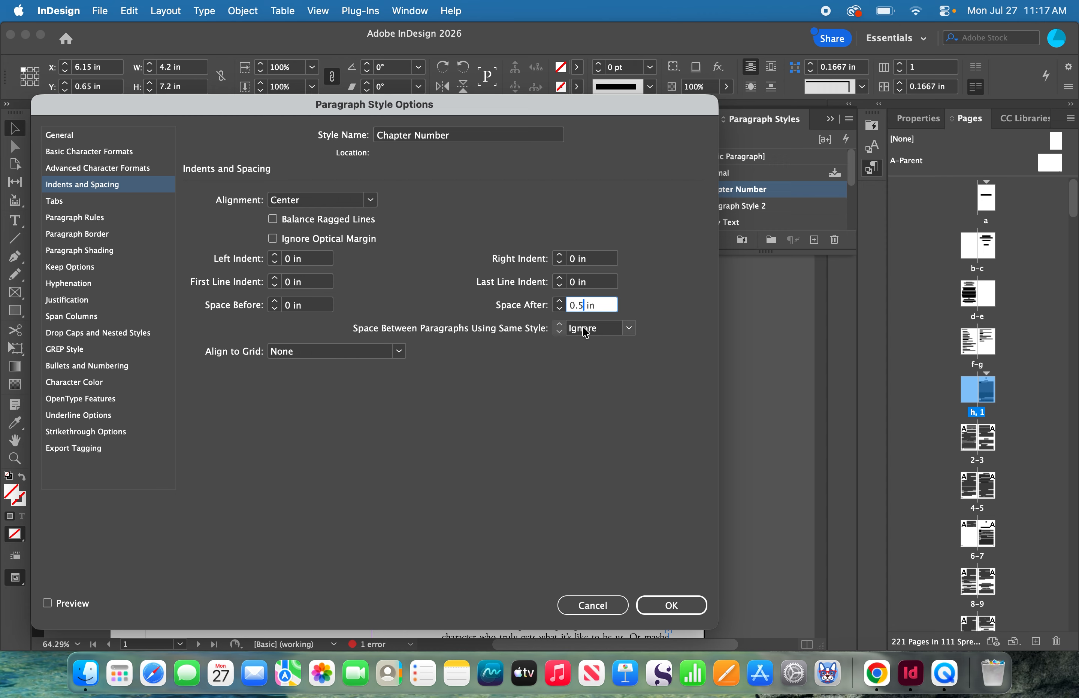
{"action": "key", "text": "BackSpace"}
{"action": "key", "text": "BackSpace"}
{"action": "left_click", "coordinate": [682, 610]}
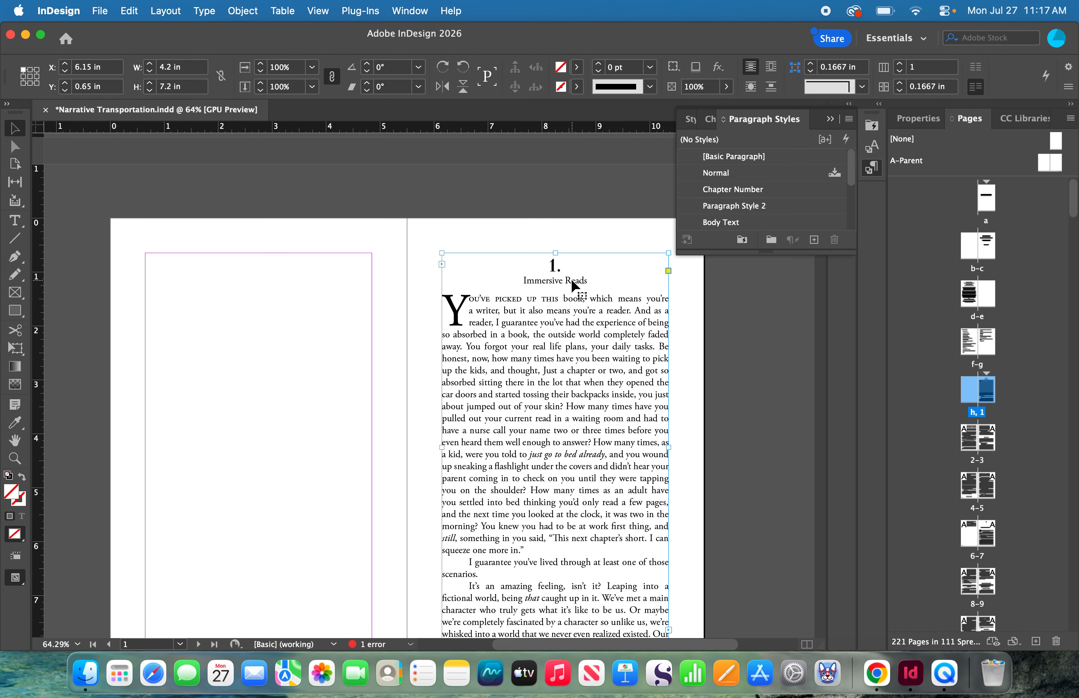
- Create a new paragraph style from the "Immersive Reads" line and name it Chapter Title
{"action": "double_click", "coordinate": [587, 278]}
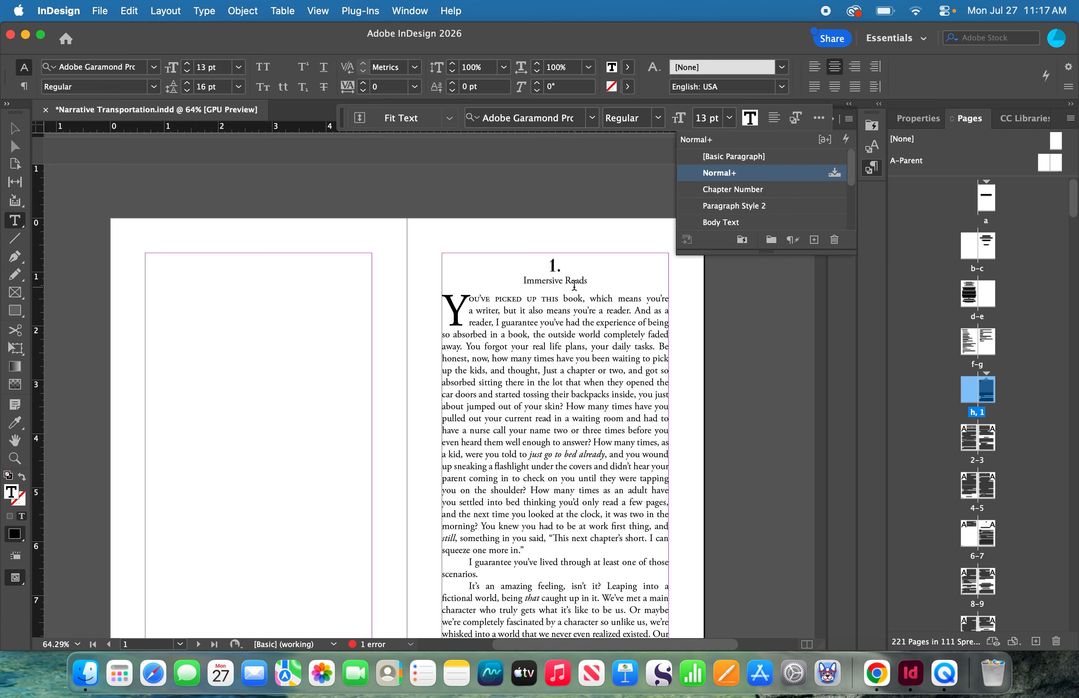
{"action": "left_click", "coordinate": [814, 241]}
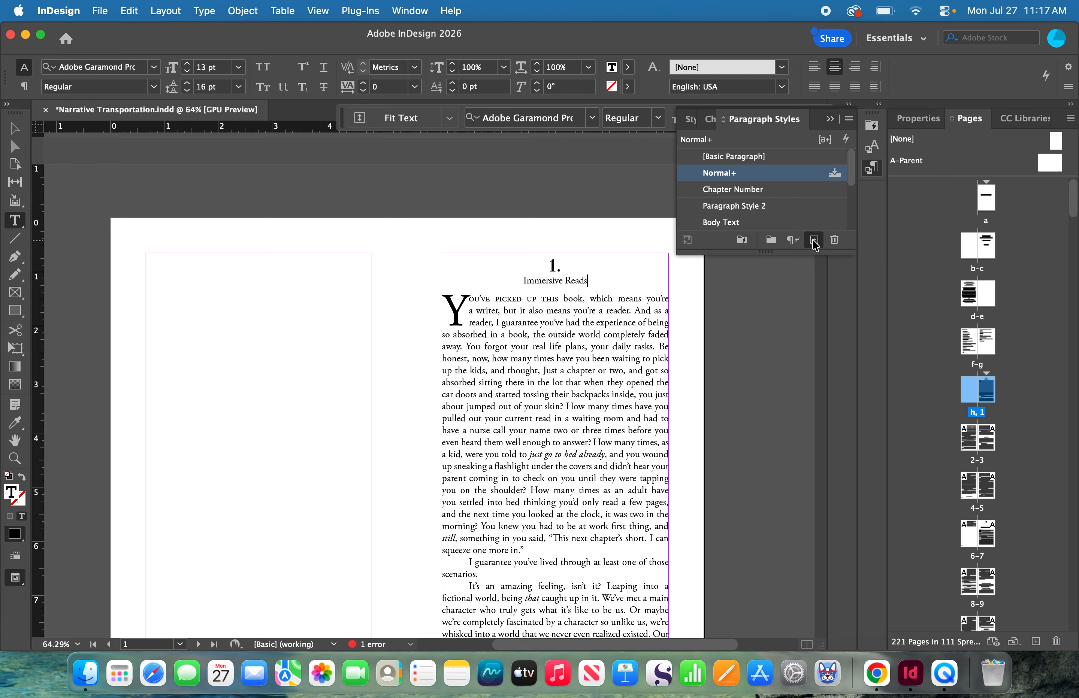
{"action": "left_click", "coordinate": [748, 190]}
{"action": "right_click", "coordinate": [748, 190]}
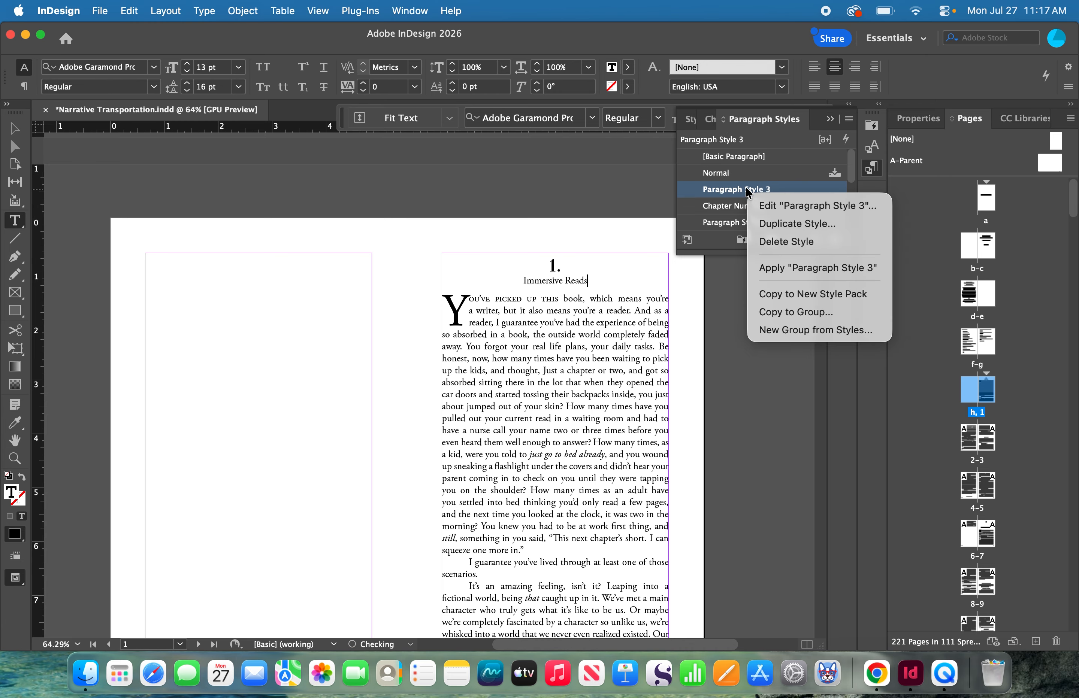
{"action": "left_click", "coordinate": [771, 207]}
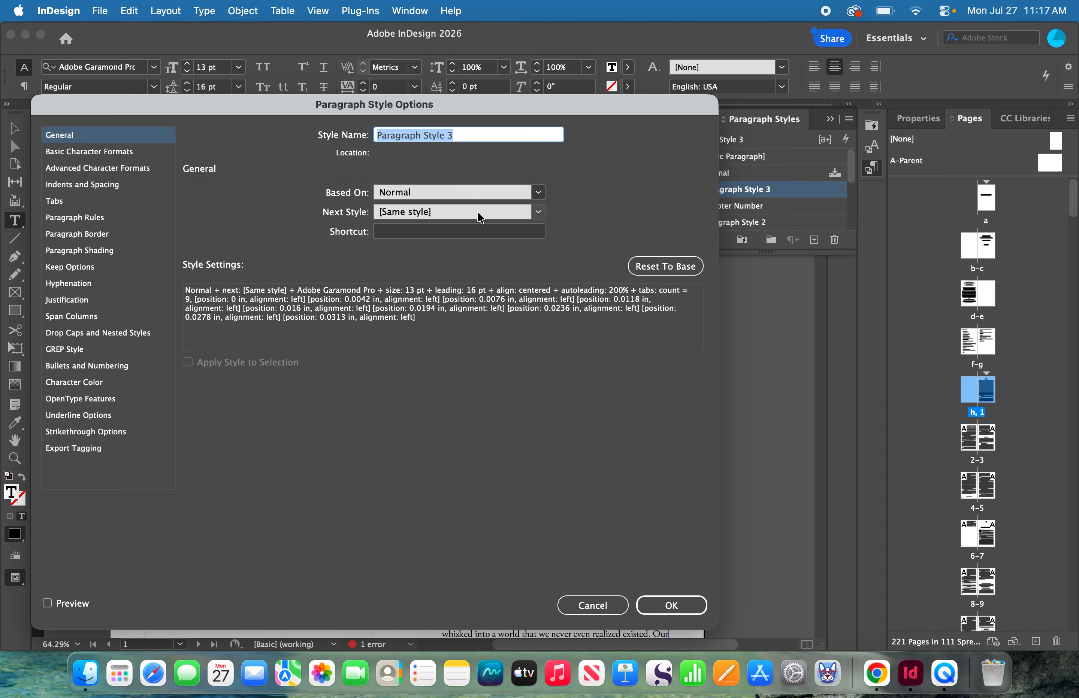
{"action": "type", "text": "Chapter Title"}
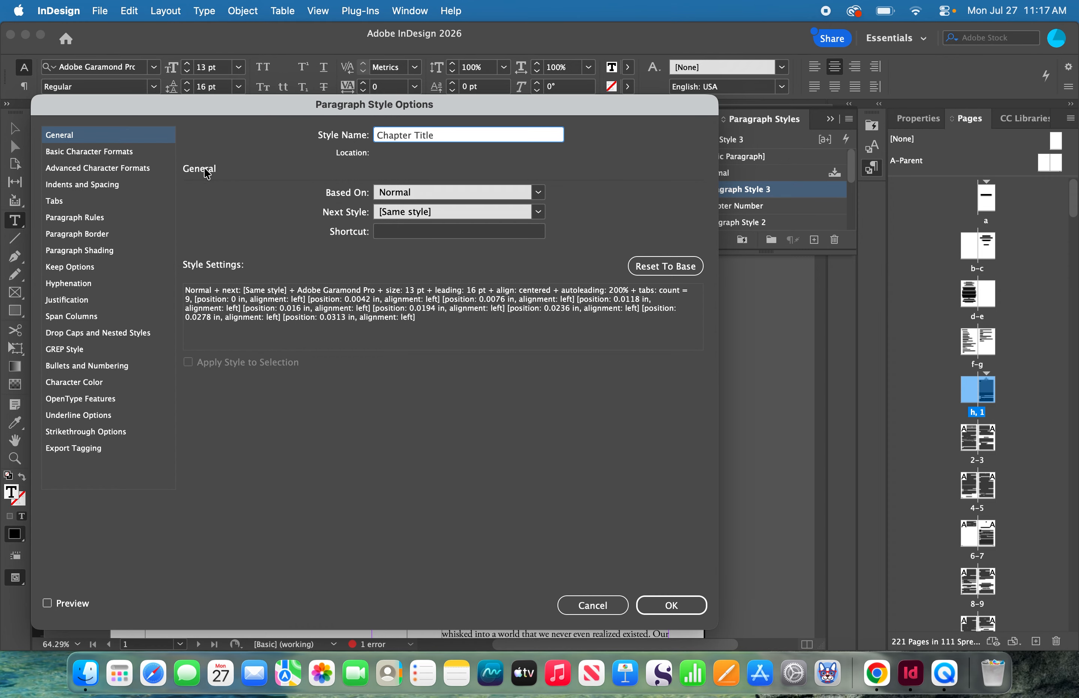
- Set the Chapter Title style's character format to Novantique Serif, Bold, 24 pt
{"action": "left_click", "coordinate": [105, 152]}
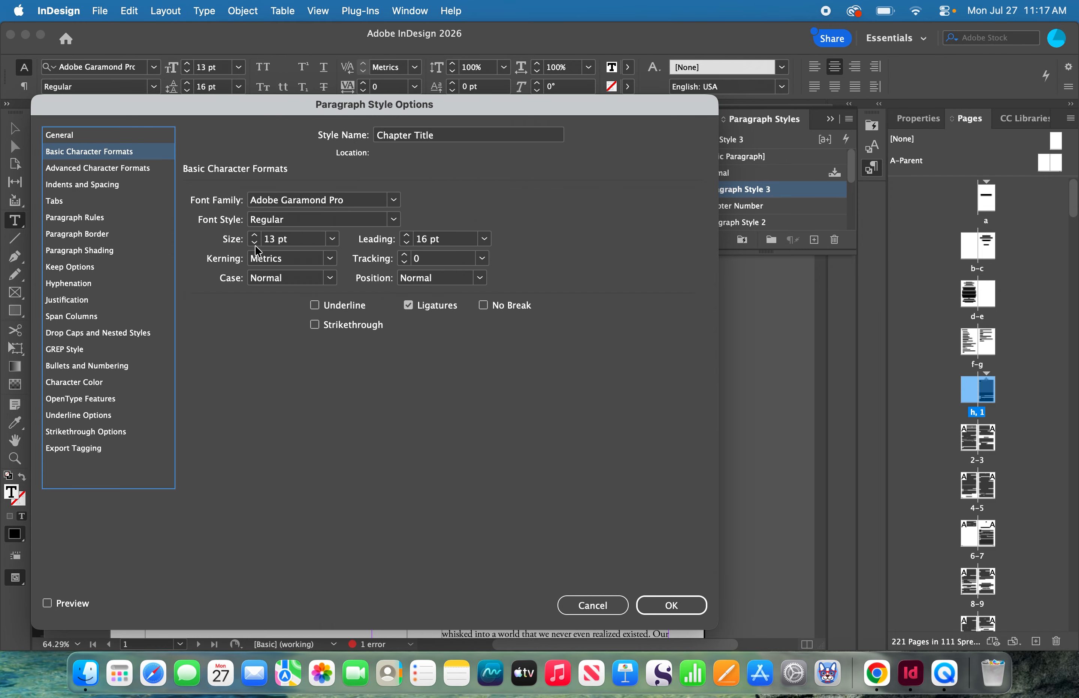
{"action": "left_click", "coordinate": [350, 205]}
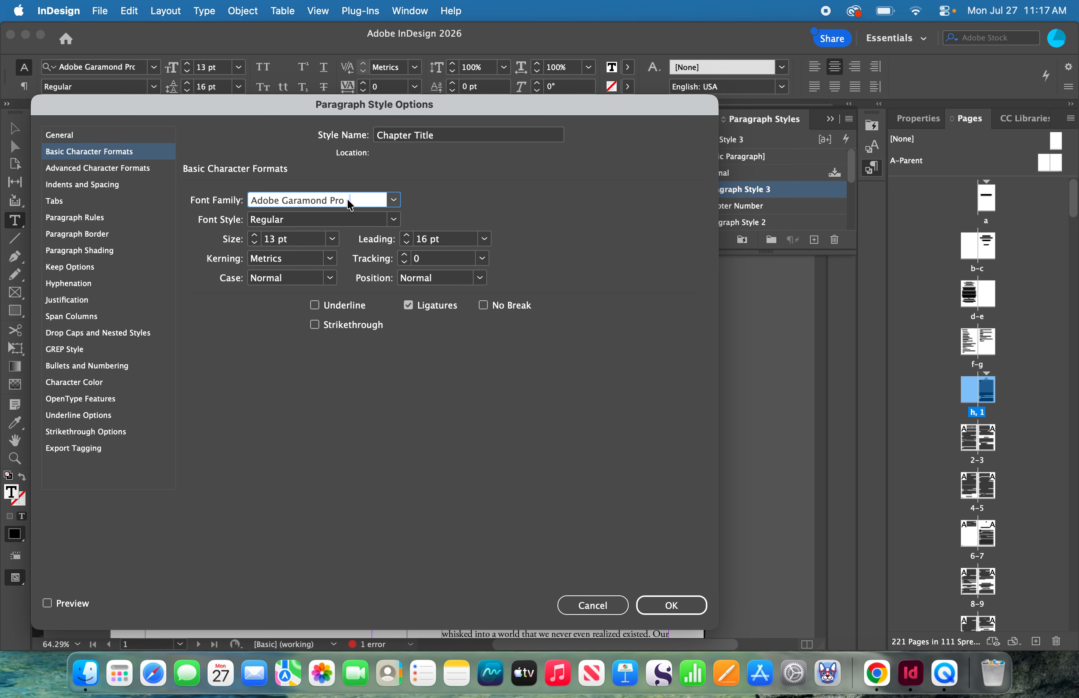
{"action": "key", "text": "super+a"}
{"action": "type", "text": "N"}
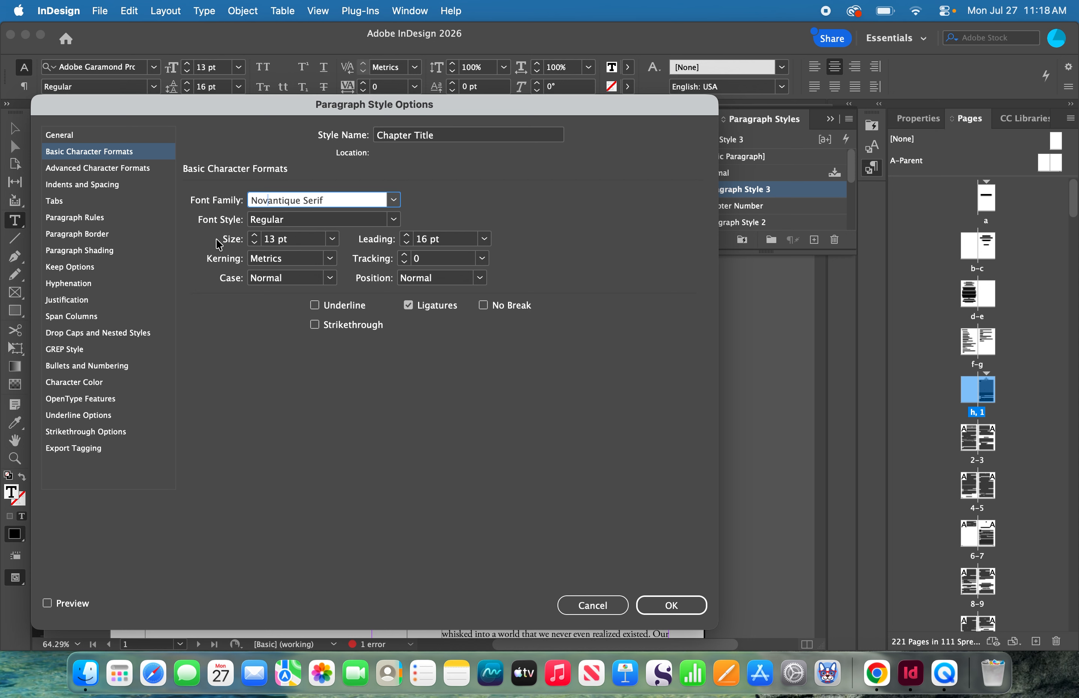
{"action": "left_click", "coordinate": [332, 239]}
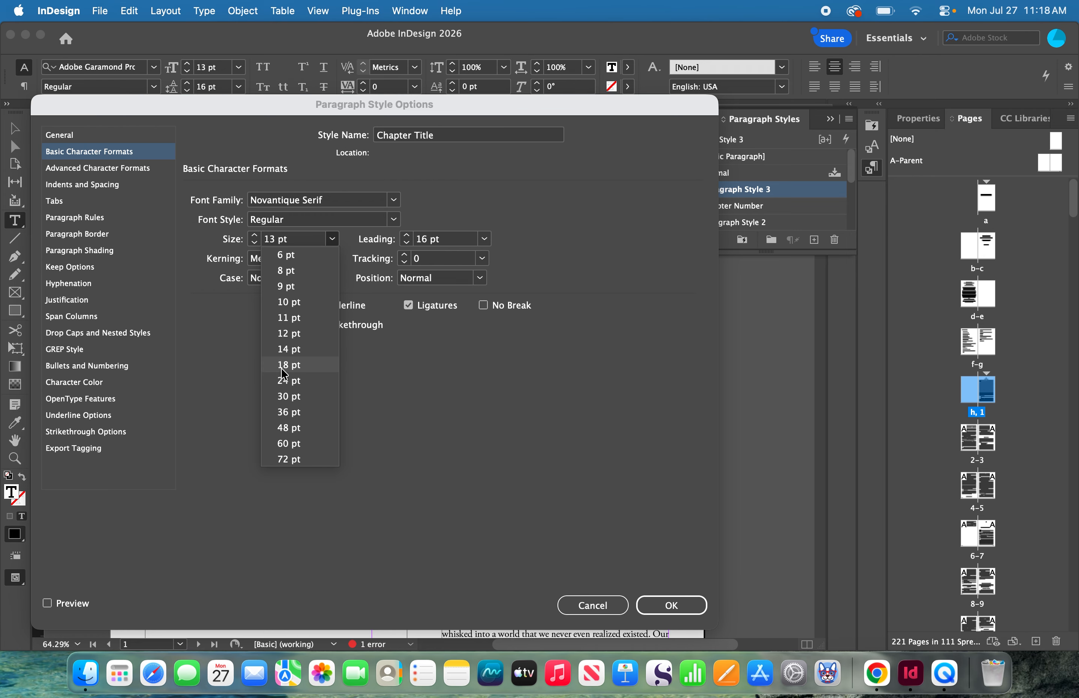
{"action": "left_click", "coordinate": [289, 381]}
{"action": "left_click", "coordinate": [395, 220]}
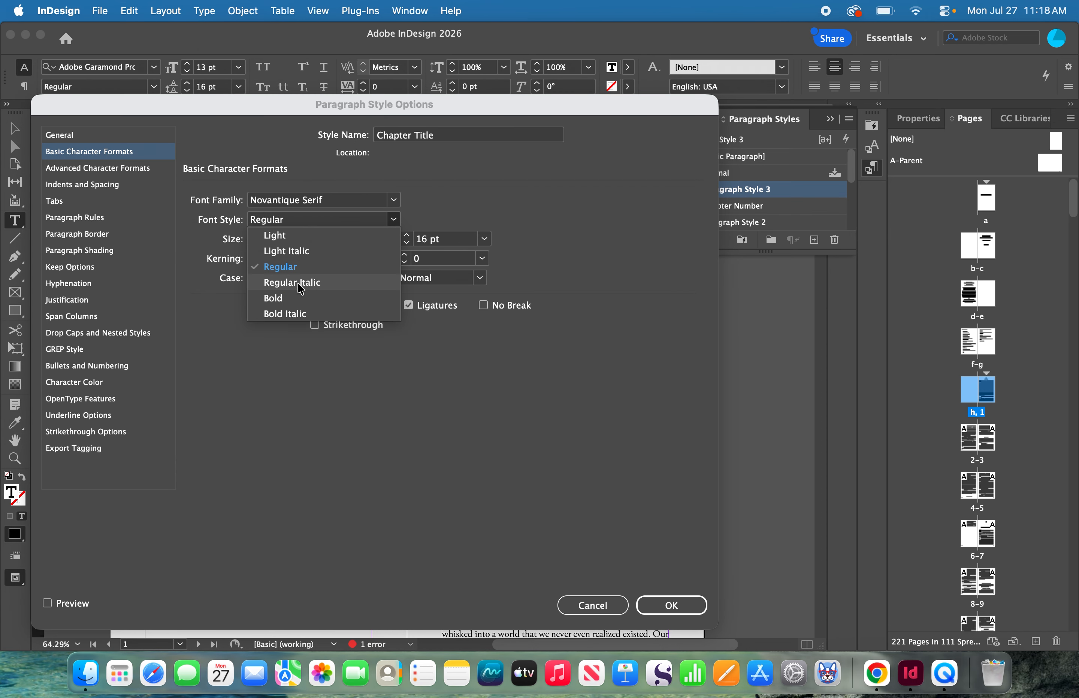
{"action": "left_click", "coordinate": [297, 296]}
- Set the Chapter Title style's space before and space after to 0.5 in, and save the style
{"action": "left_click", "coordinate": [92, 186]}
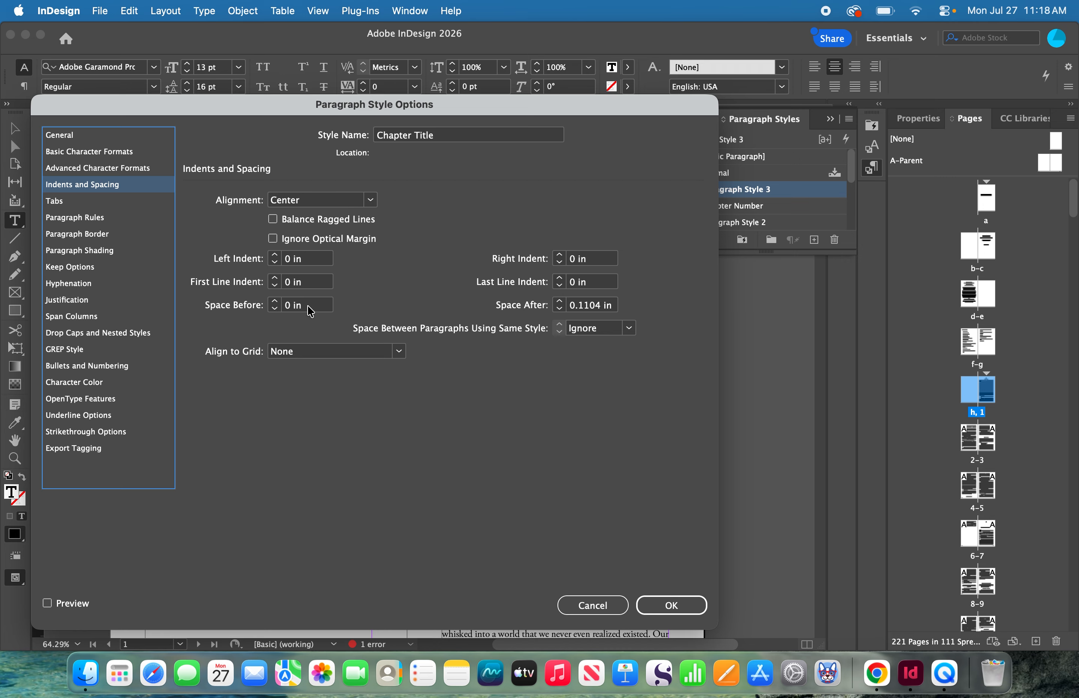
{"action": "left_click", "coordinate": [293, 310]}
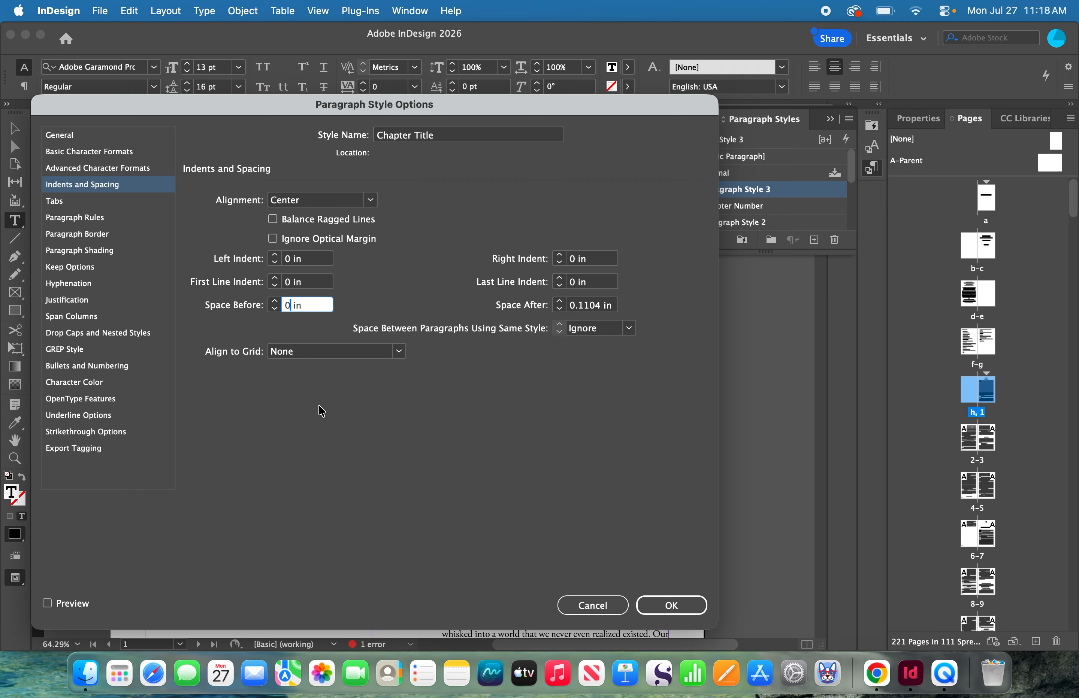
{"action": "type", "text": ".5"}
{"action": "left_click", "coordinate": [599, 309]}
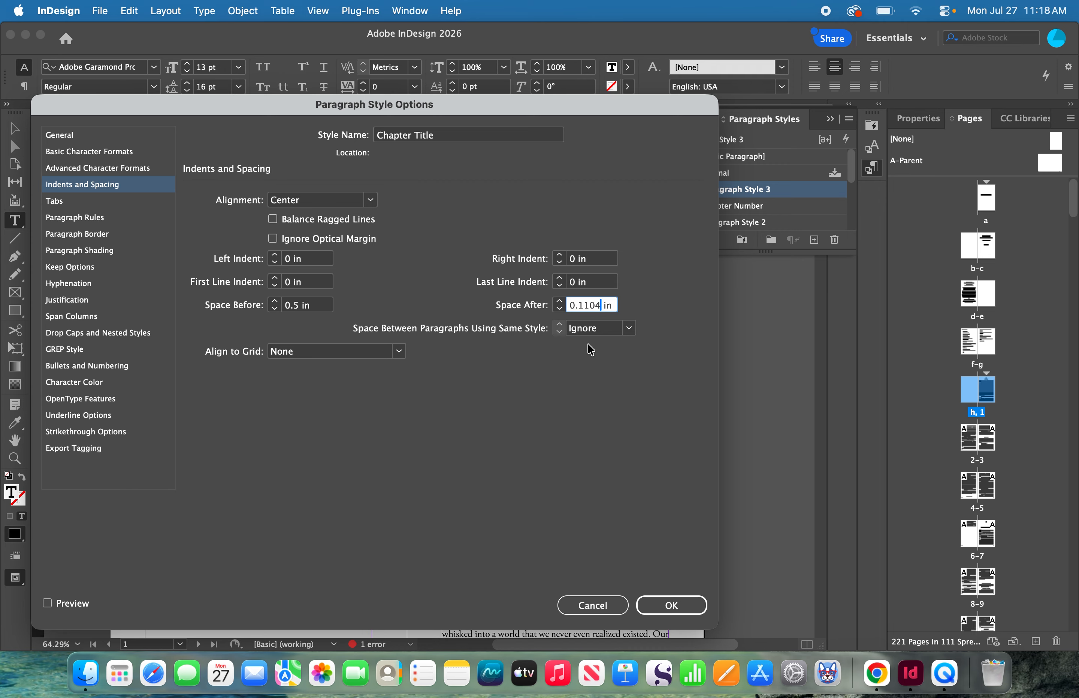
{"action": "key", "text": "BackSpace"}
{"action": "key", "text": "BackSpace"}
{"action": "key", "text": "BackSpace"}
{"action": "key", "text": "BackSpace"}
{"action": "type", "text": "5"}
{"action": "left_click", "coordinate": [668, 606]}
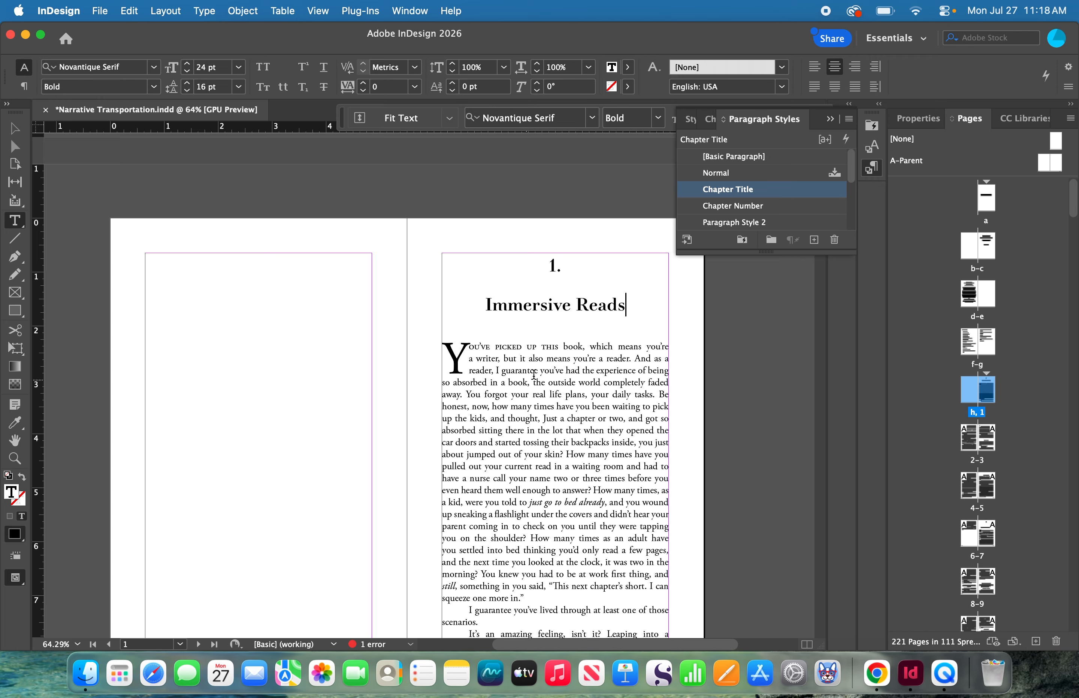
- Insert blank lines above the chapter number to move the chapter heading down the page
{"action": "left_click", "coordinate": [542, 265]}
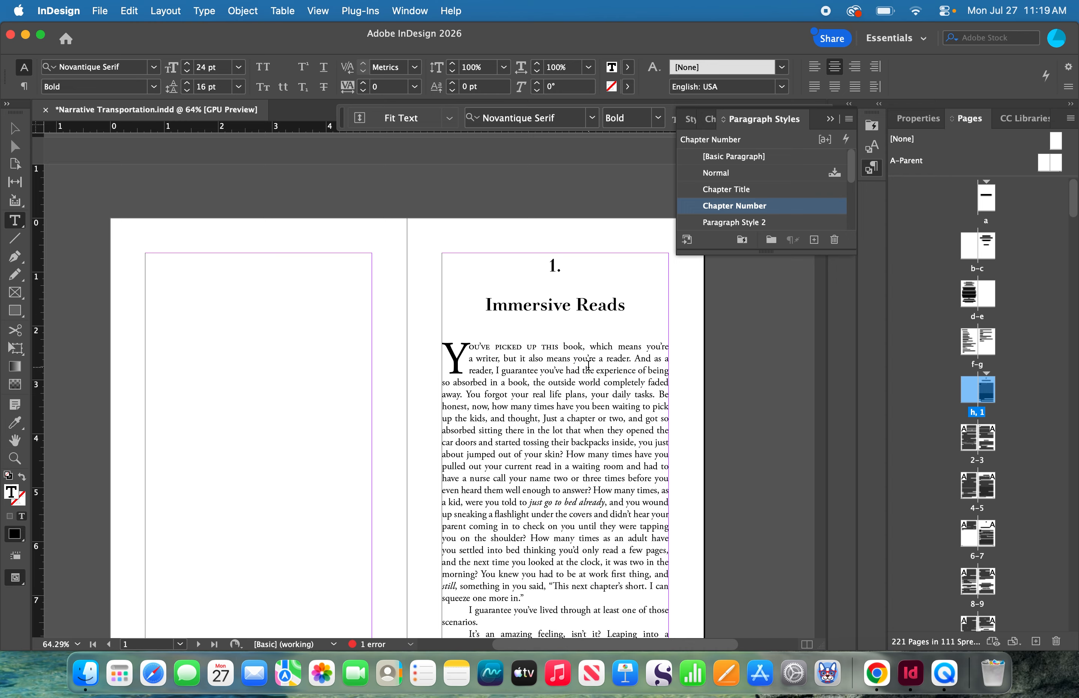
{"action": "key", "text": "Return"}
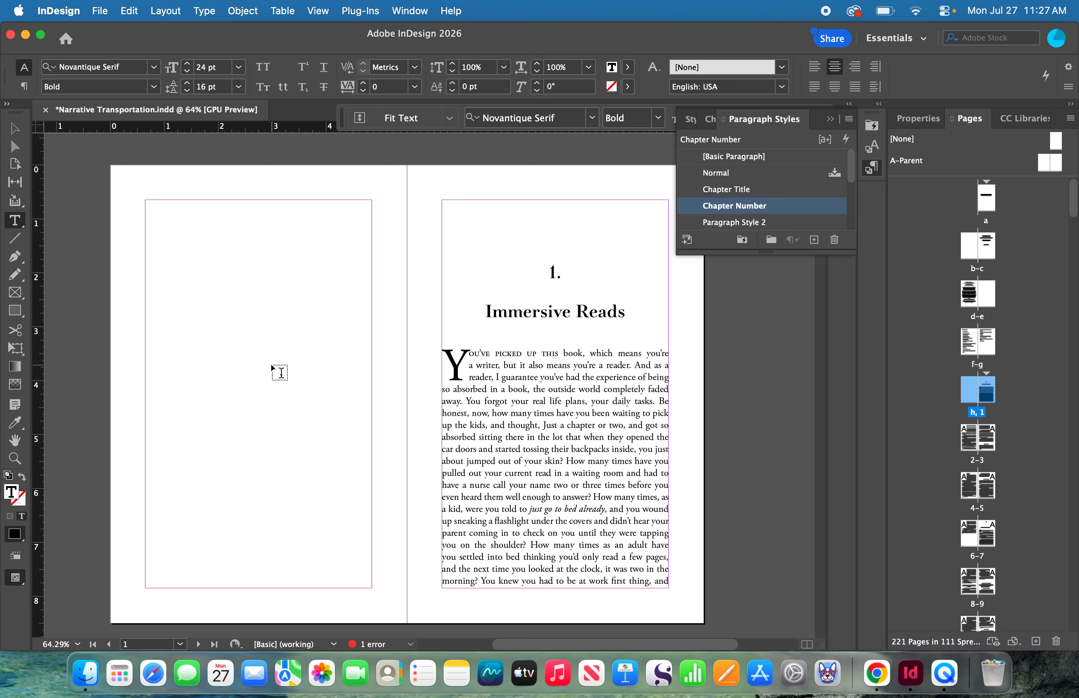
- Draw a rectangular frame about 0.96 in wide and 1.08 in high around the chapter number and place the ornament image in it
{"action": "left_click", "coordinate": [15, 297]}
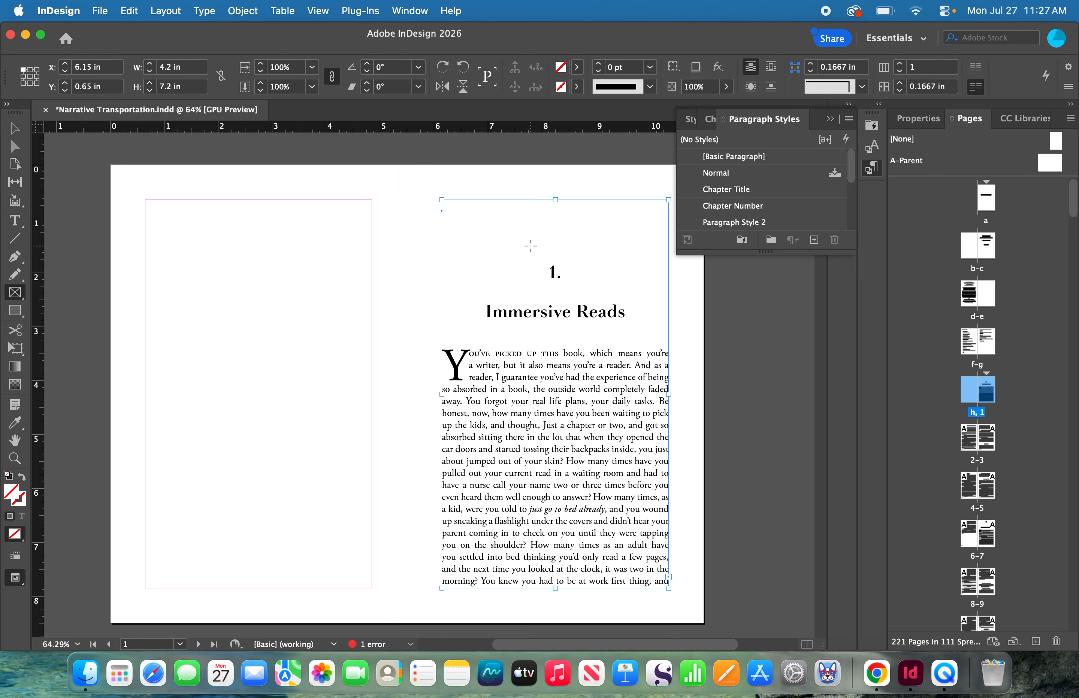
{"action": "left_click_drag", "start_coordinate": [859, 183], "coordinate": [882, 215]}
{"action": "left_click_drag", "start_coordinate": [543, 262], "coordinate": [580, 299]}
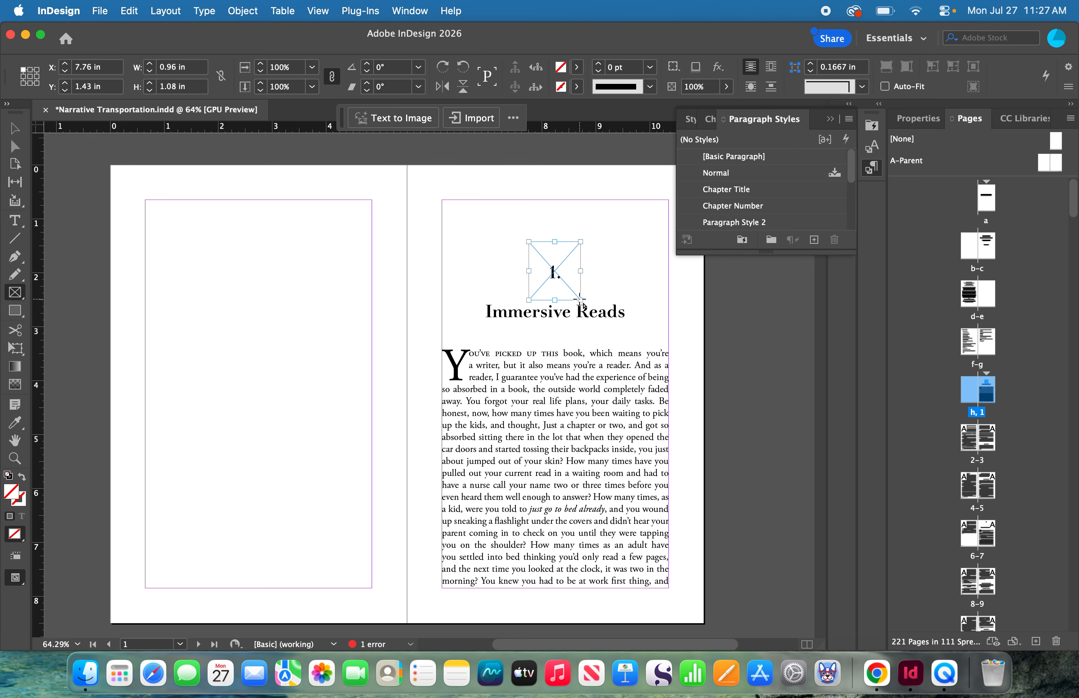
{"action": "left_click", "coordinate": [100, 13]}
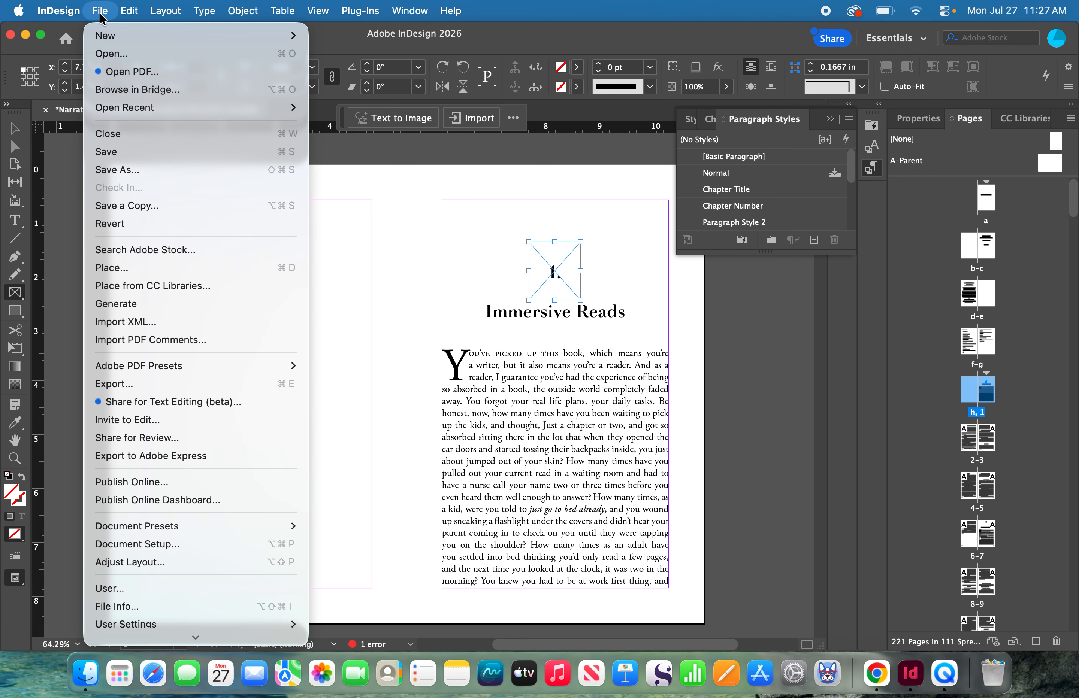
{"action": "left_click", "coordinate": [135, 275]}
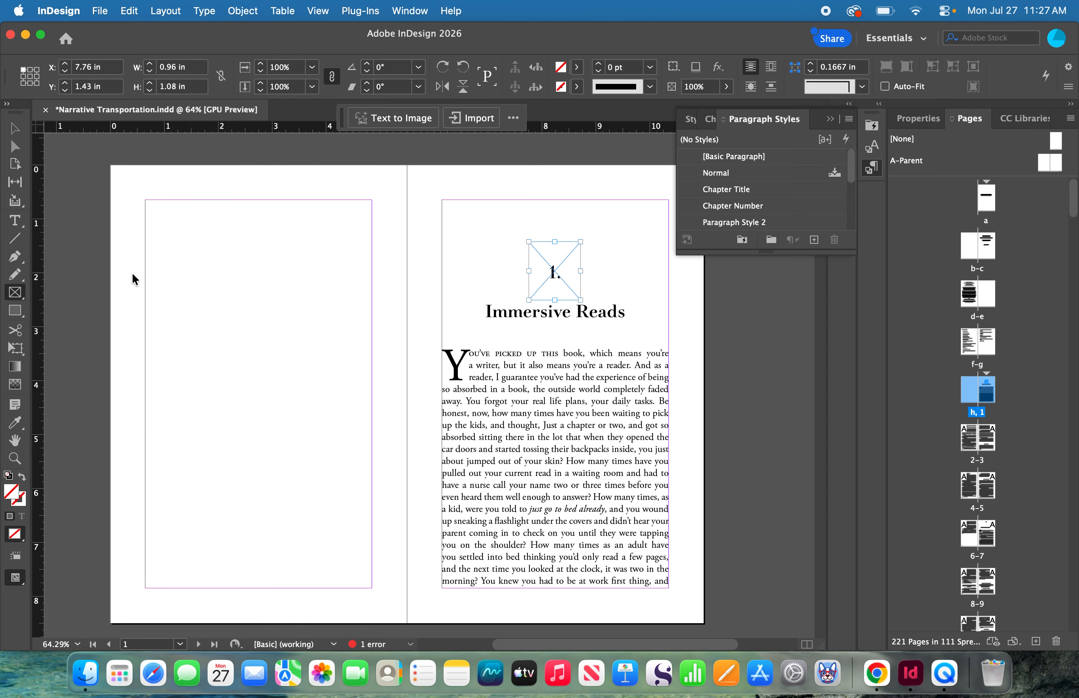
{"action": "left_click", "coordinate": [820, 408]}
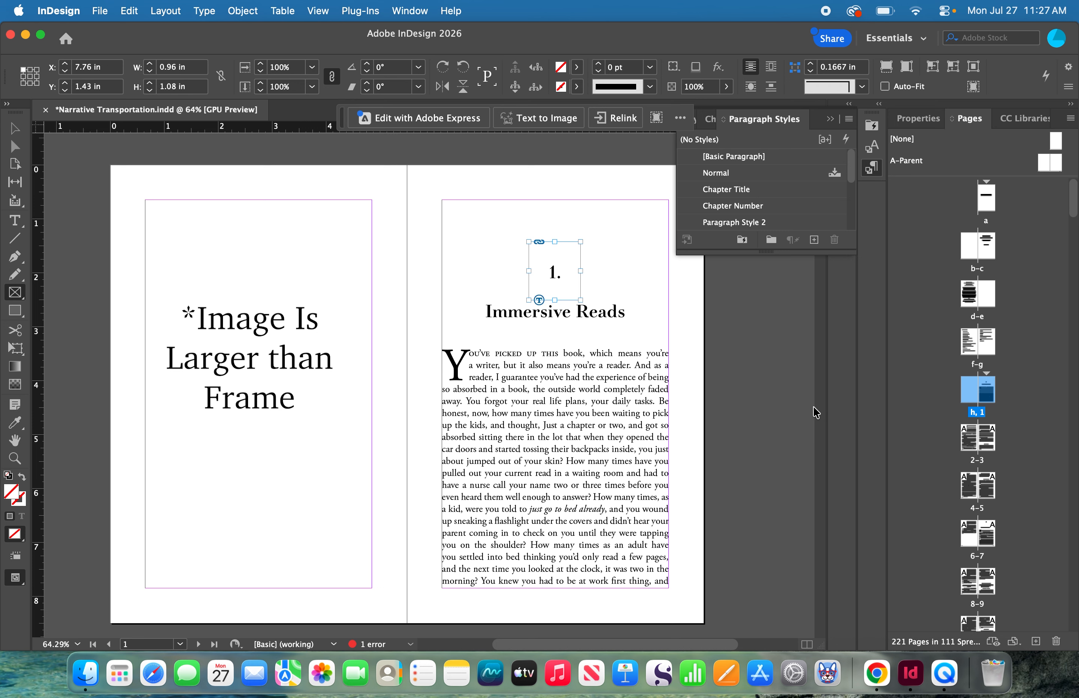
- Fit the ornament image proportionally inside its frame and align the frame by horizontal centers
{"action": "left_click", "coordinate": [913, 119]}
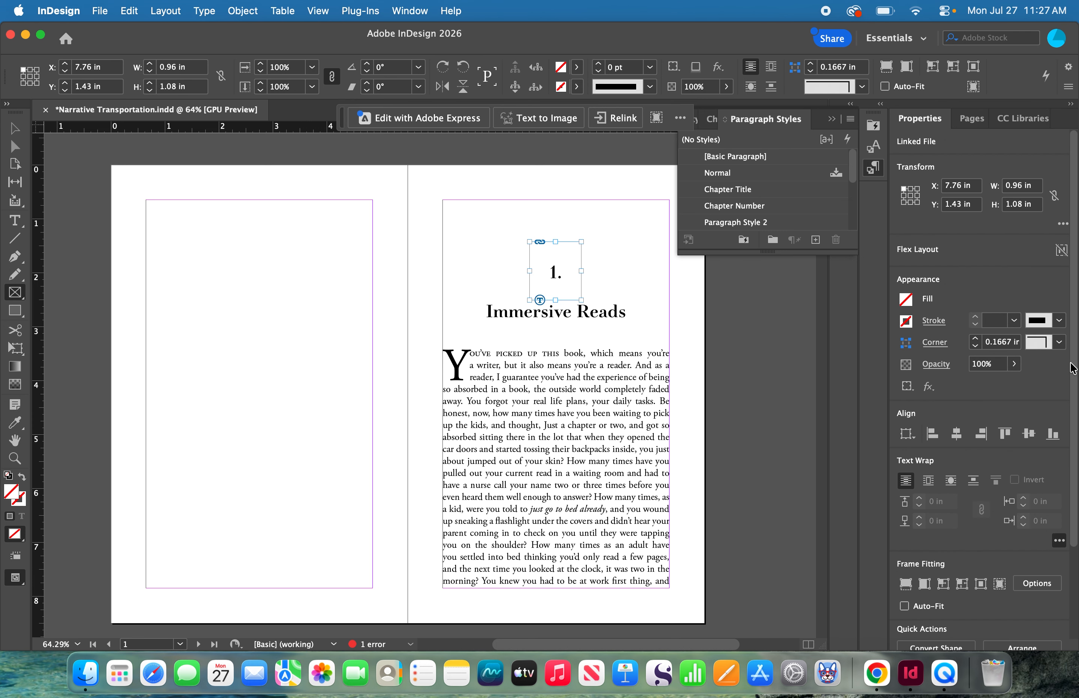
{"action": "scroll", "coordinate": [1075, 369], "scroll_direction": "down", "scroll_amount": 5}
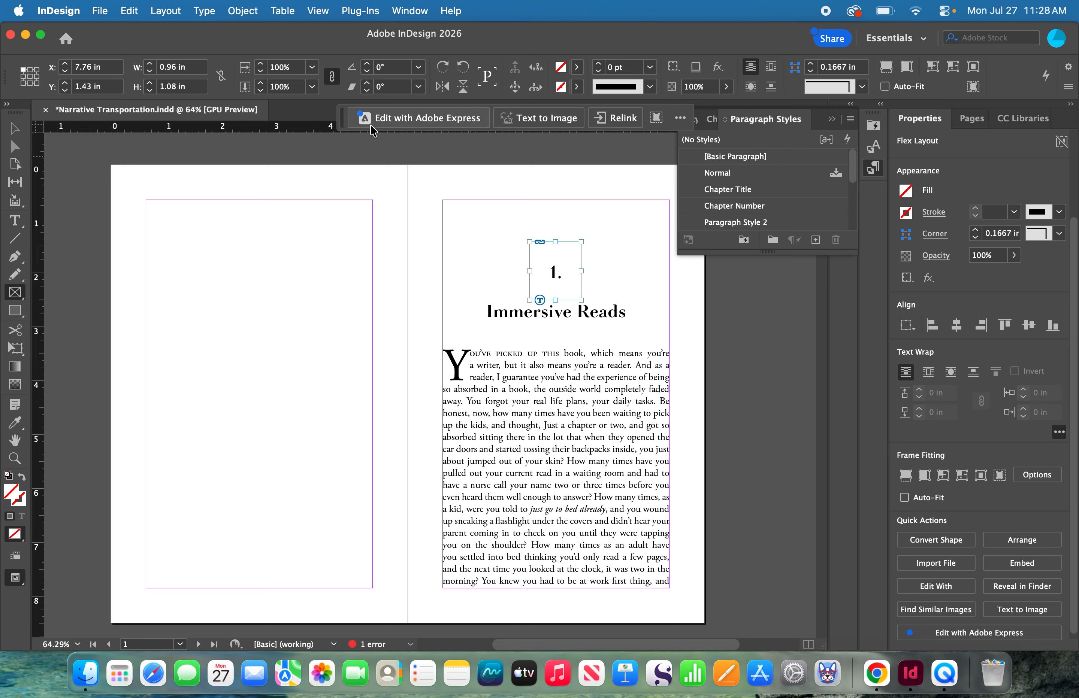
{"action": "left_click", "coordinate": [15, 129]}
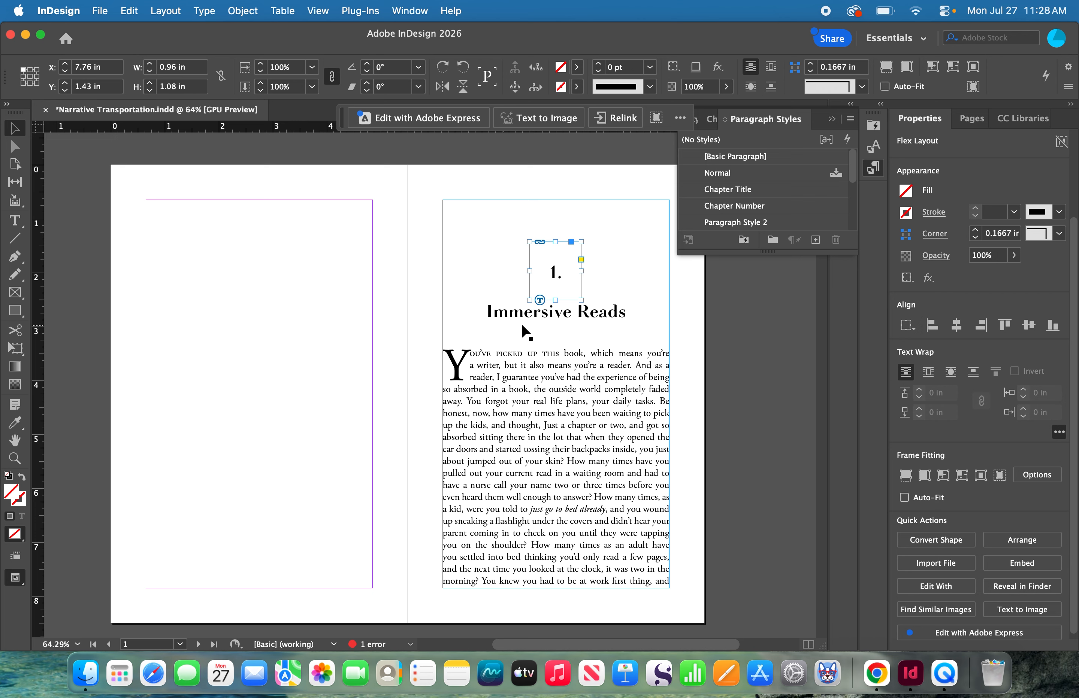
{"action": "left_click", "coordinate": [552, 272]}
{"action": "left_click", "coordinate": [554, 272]}
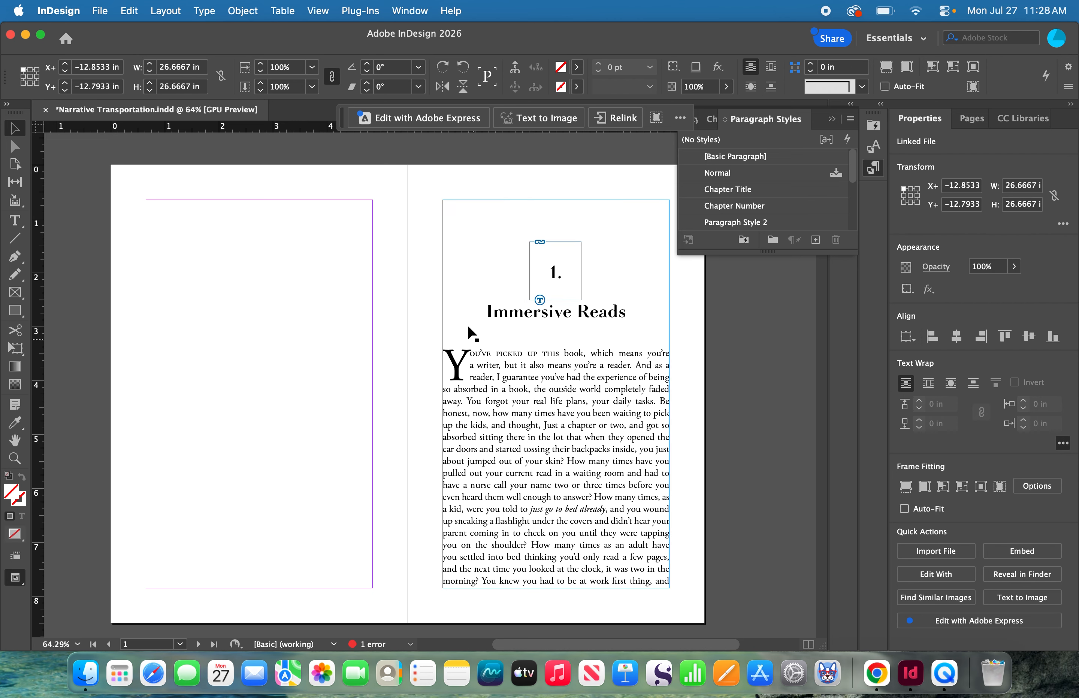
{"action": "left_click", "coordinate": [555, 272]}
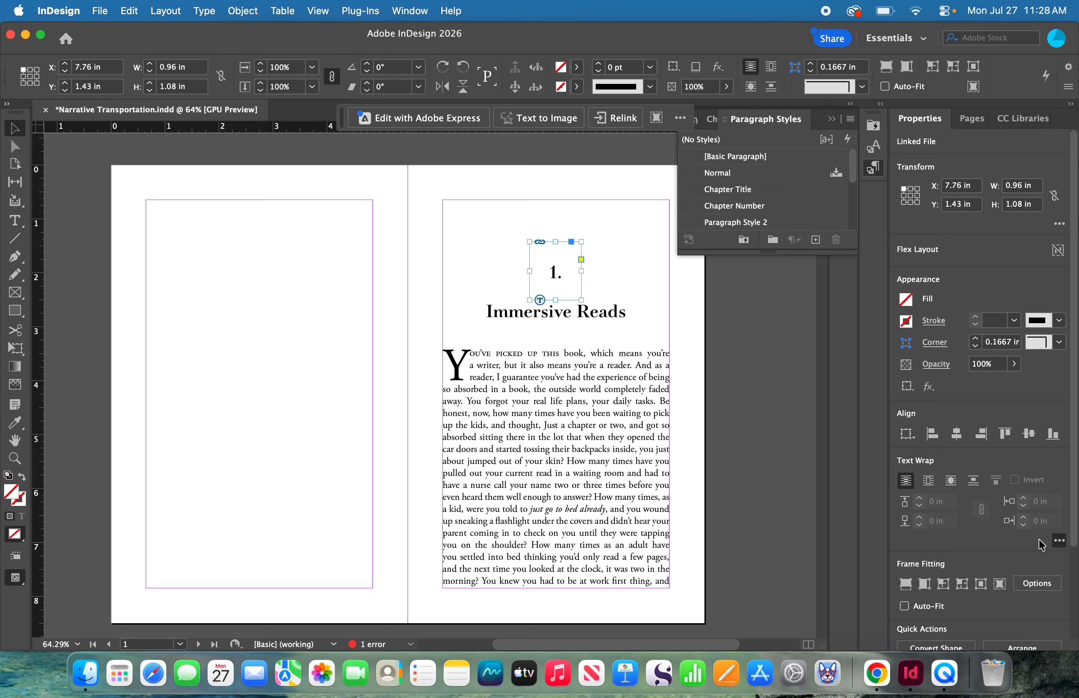
{"action": "scroll", "coordinate": [1075, 496], "scroll_direction": "down", "scroll_amount": 3}
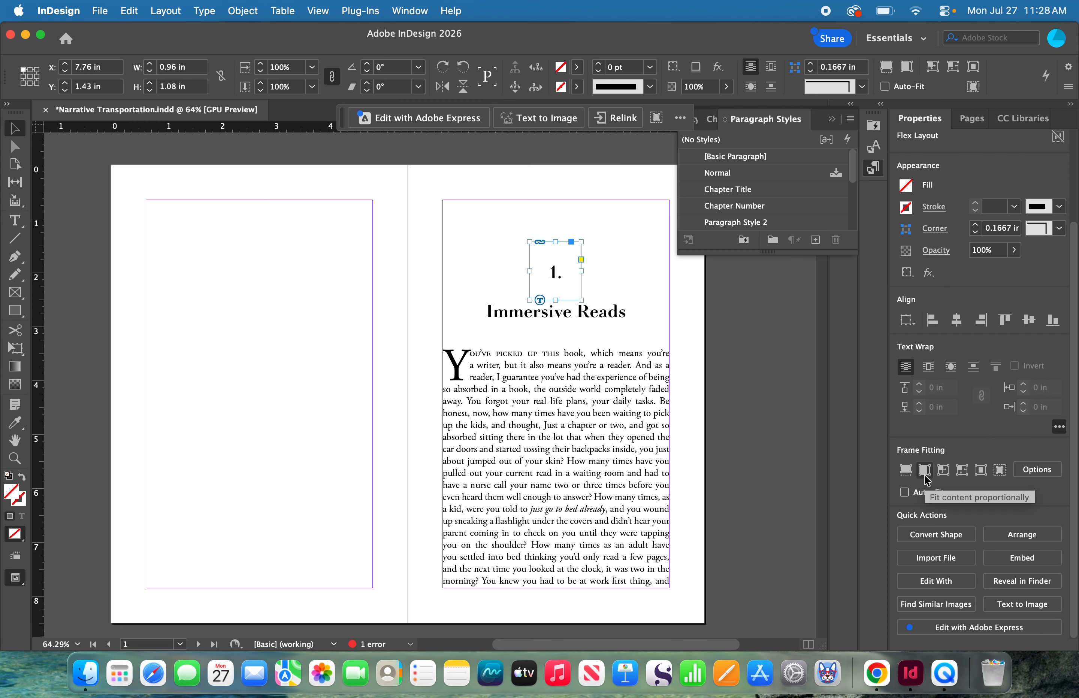
{"action": "left_click", "coordinate": [839, 549]}
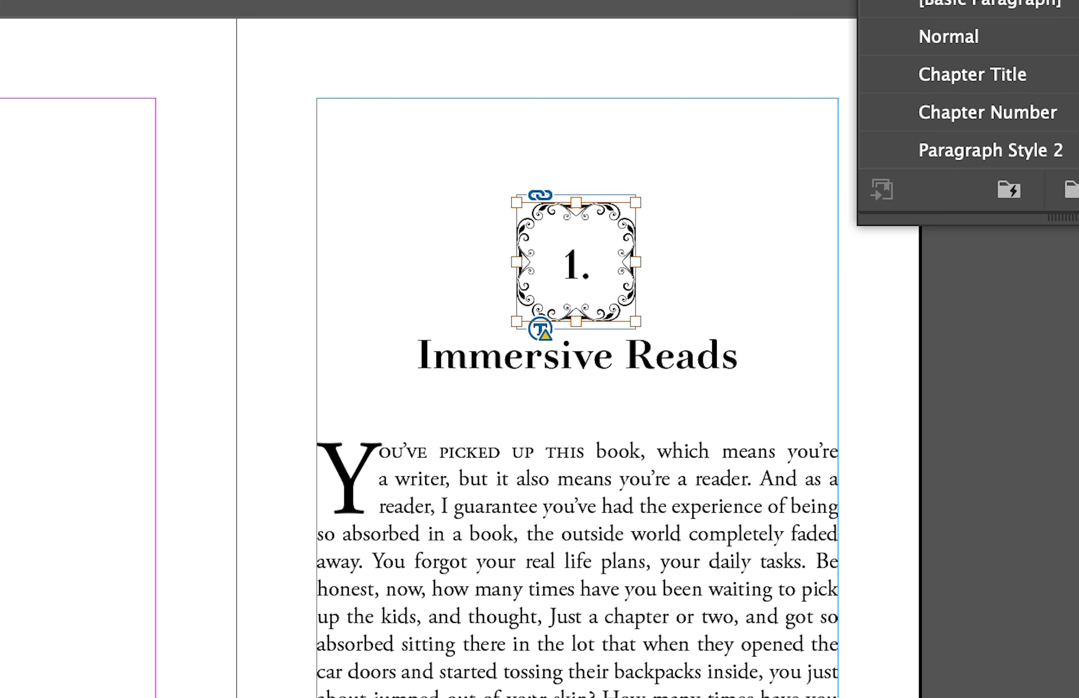
{"action": "double_click", "coordinate": [572, 247]}
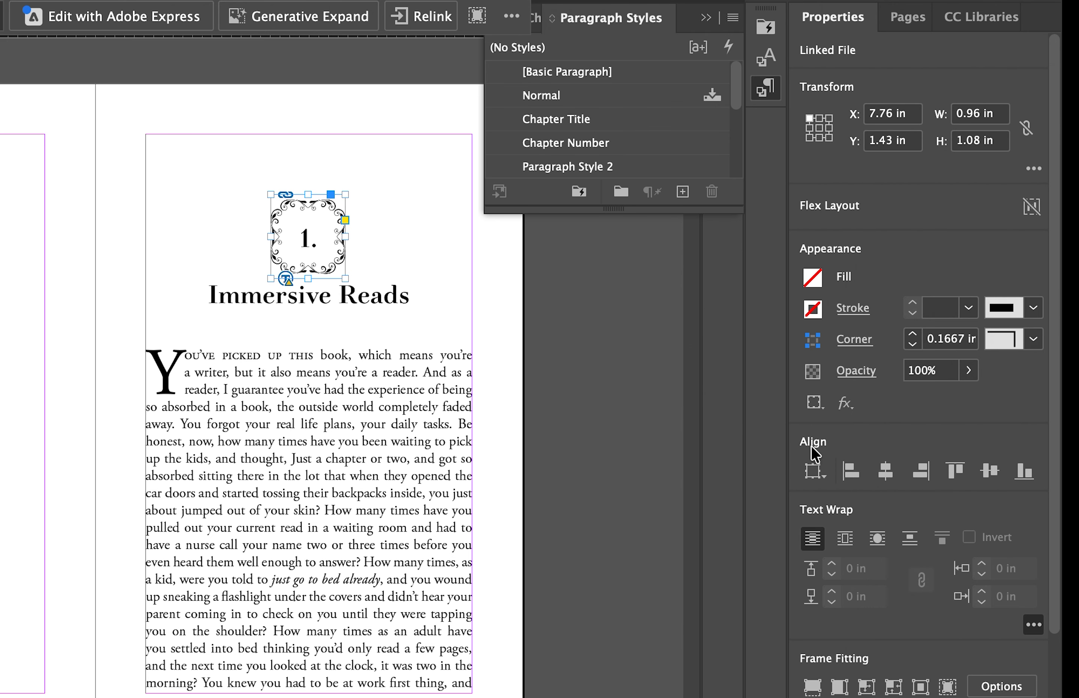
{"action": "left_click", "coordinate": [883, 477]}
- Group the ornament frame with the chapter 1 opening page's text frame
{"action": "left_click", "coordinate": [287, 665]}
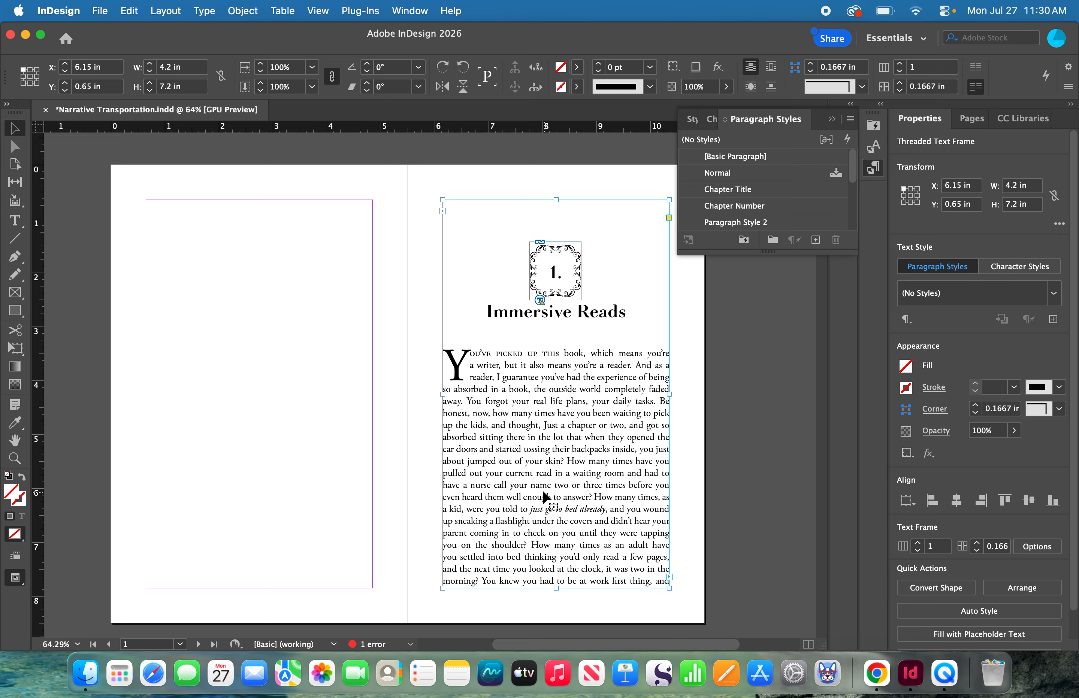
{"action": "left_click", "coordinate": [552, 271]}
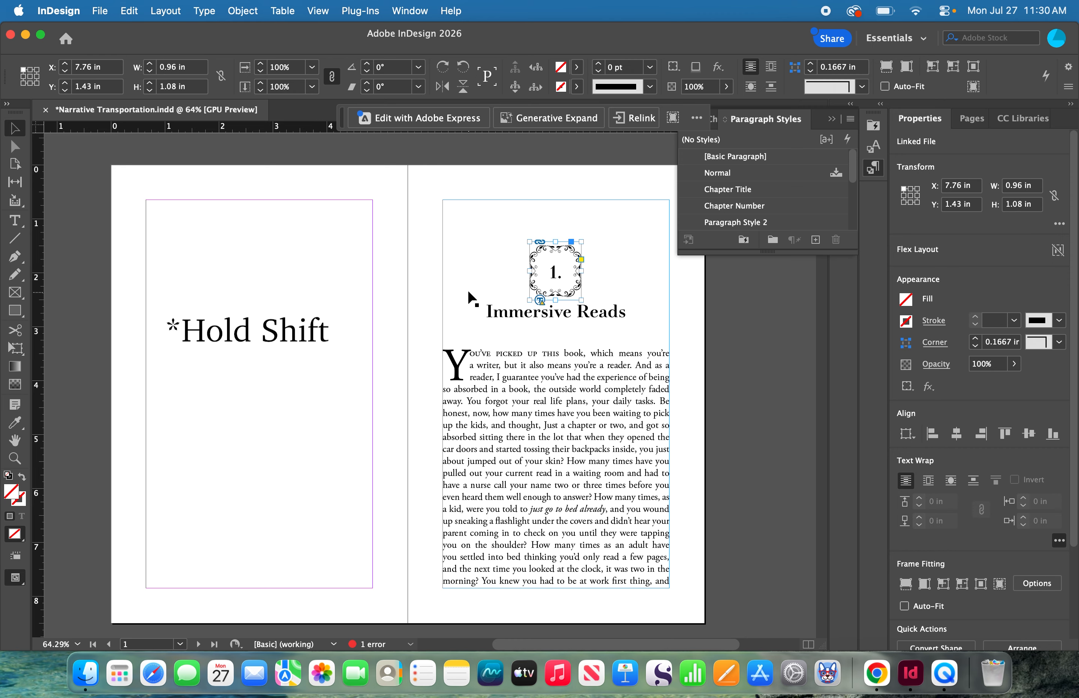
{"action": "left_click", "coordinate": [442, 286], "text": "shift"}
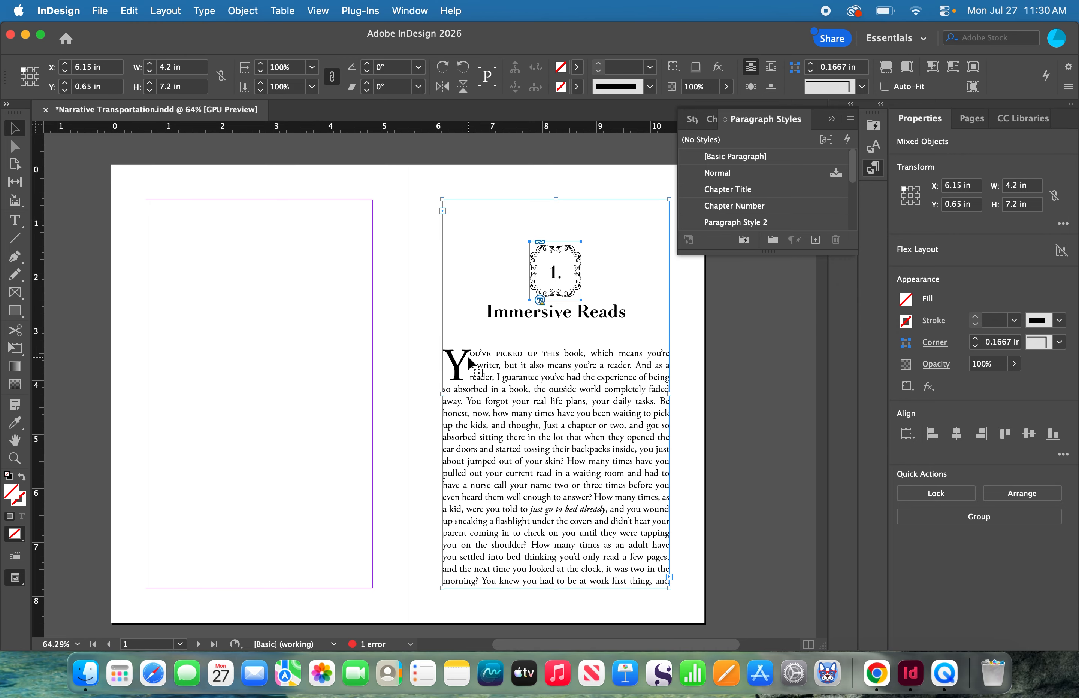
{"action": "right_click", "coordinate": [535, 290]}
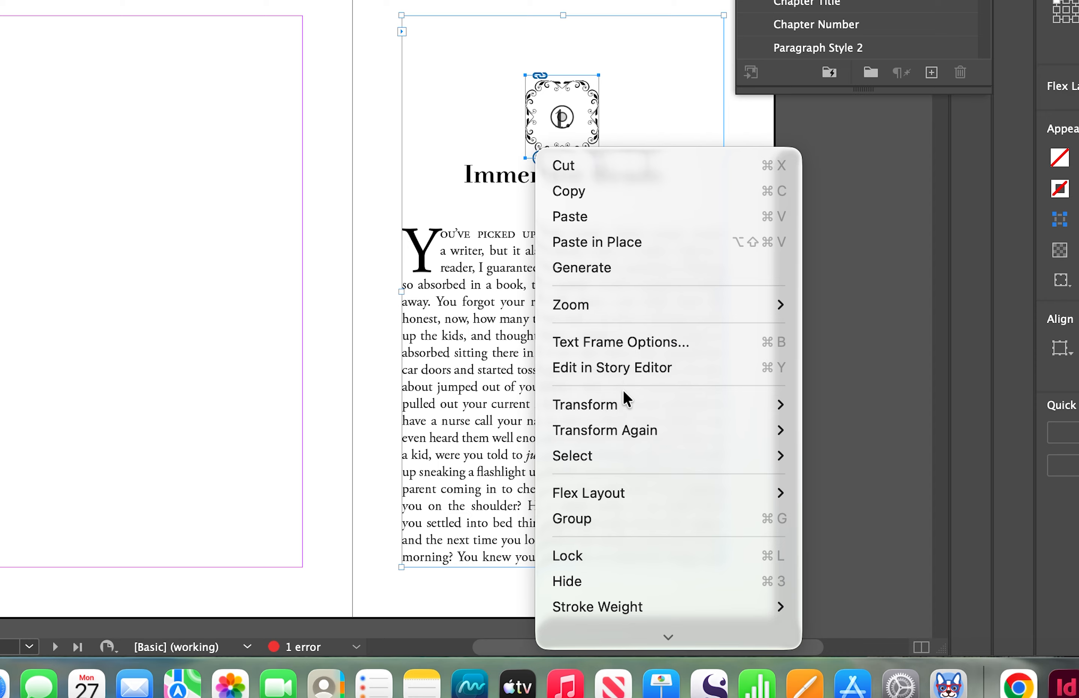
{"action": "left_click", "coordinate": [590, 525]}
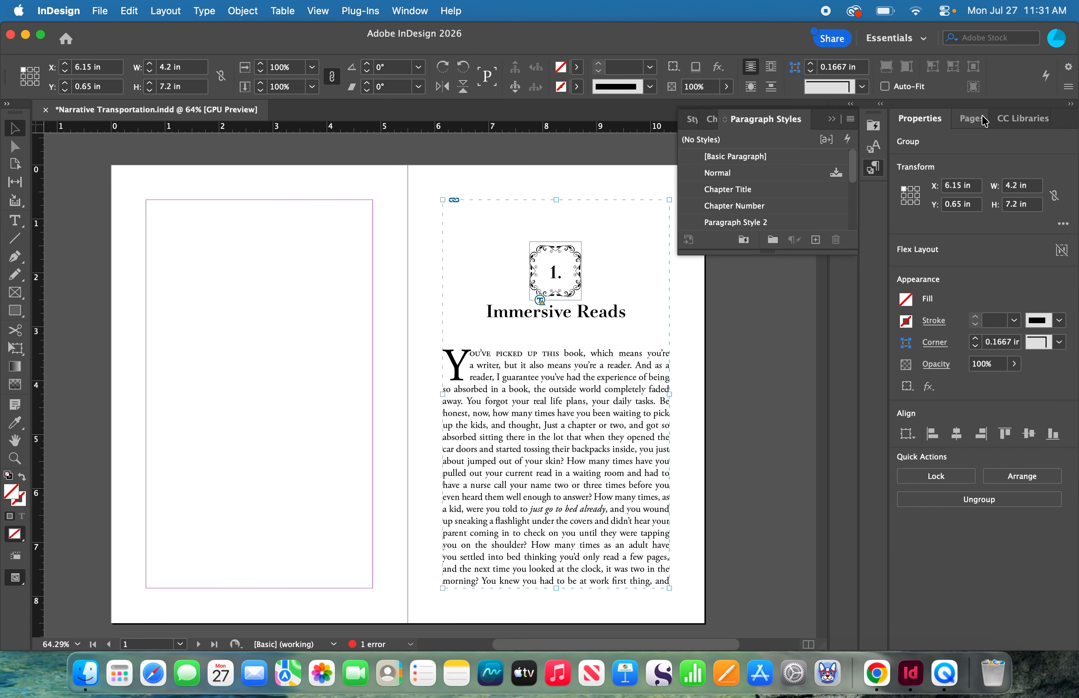
- Insert a blank page after page h, ahead of the chapter 1 opening page
{"action": "left_click", "coordinate": [970, 118]}
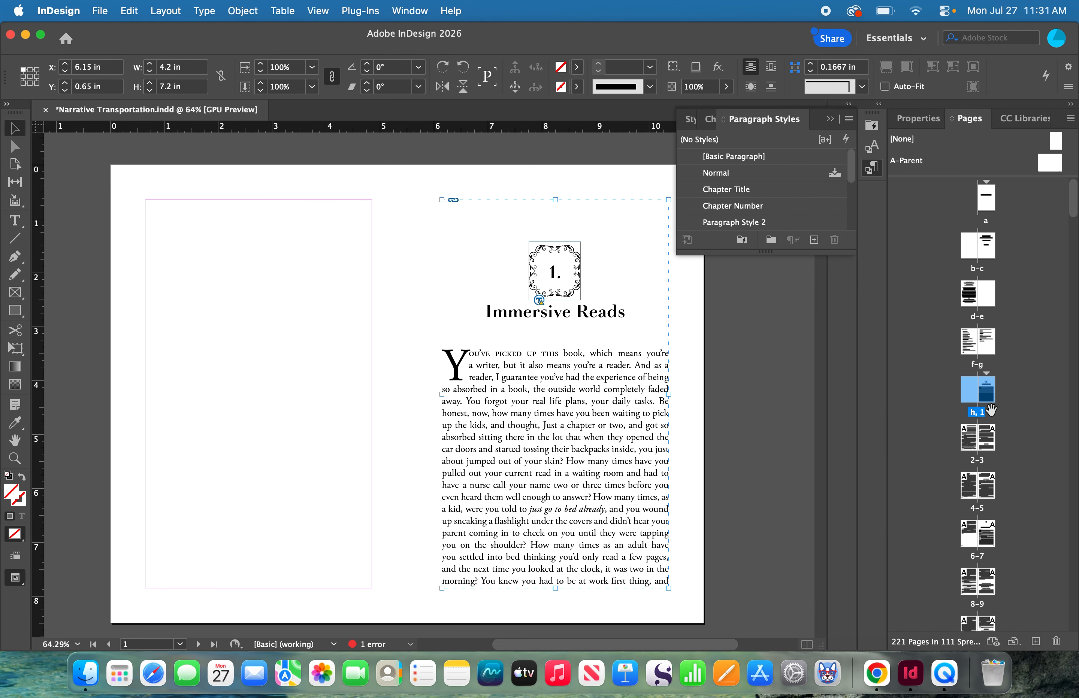
{"action": "left_click", "coordinate": [974, 389]}
{"action": "left_click", "coordinate": [1035, 641]}
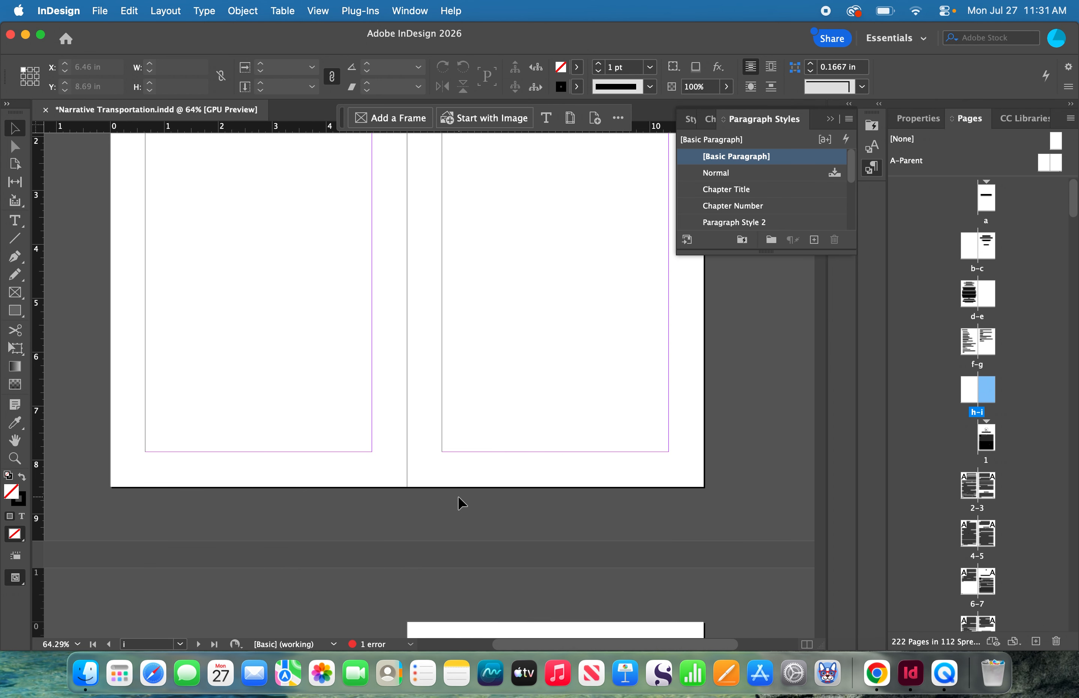
{"action": "scroll", "coordinate": [460, 503], "scroll_direction": "down", "scroll_amount": 5}
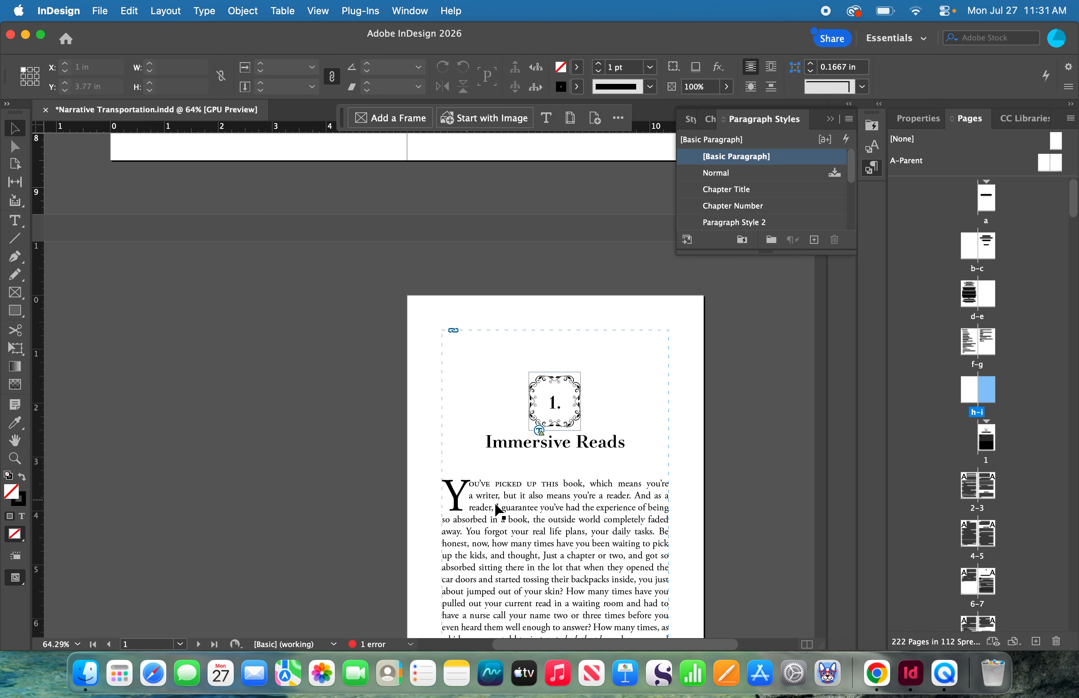